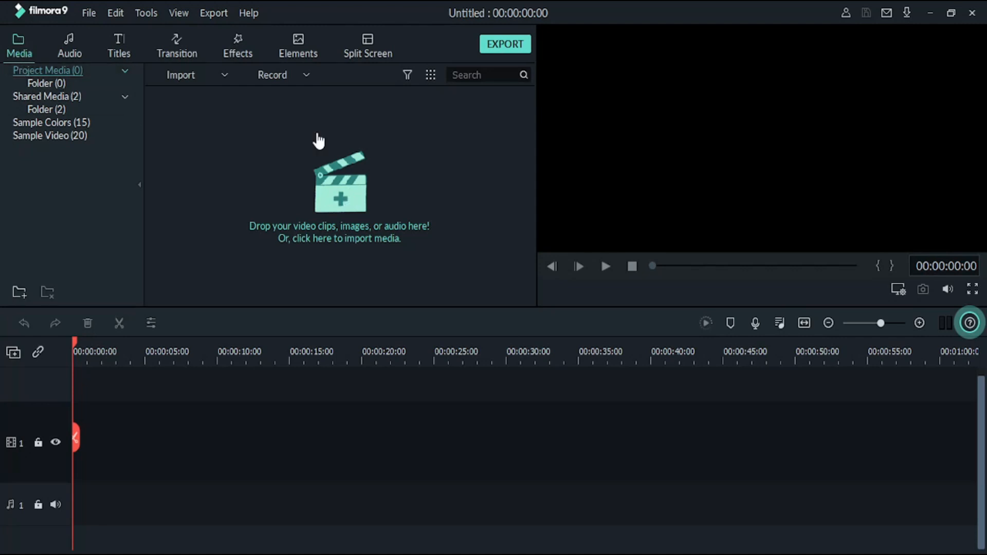
click(194, 73)
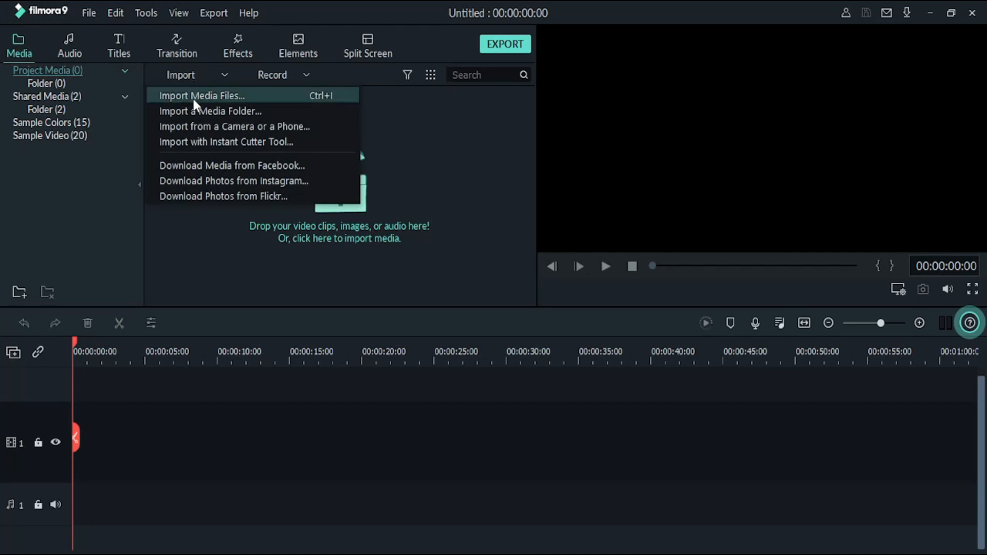
click(455, 196)
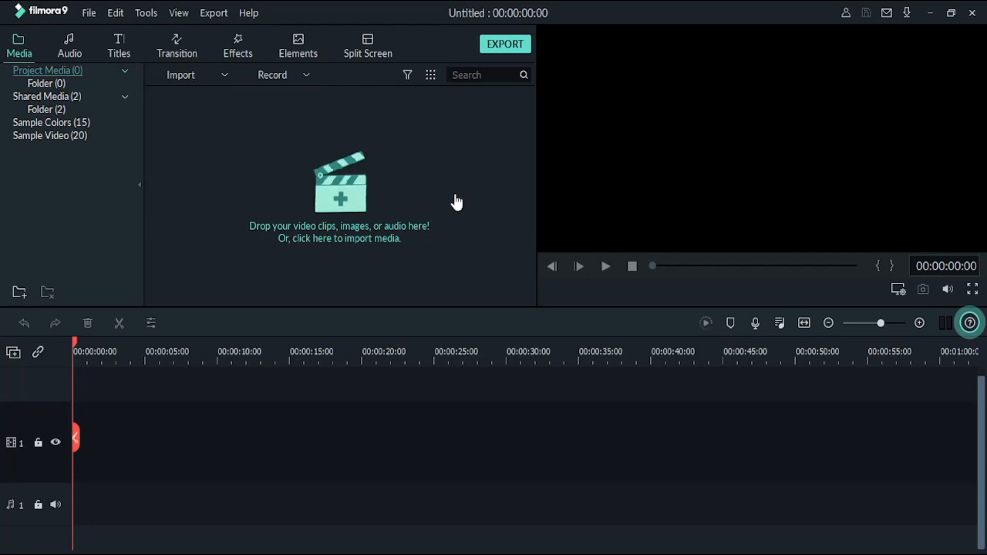
click(338, 196)
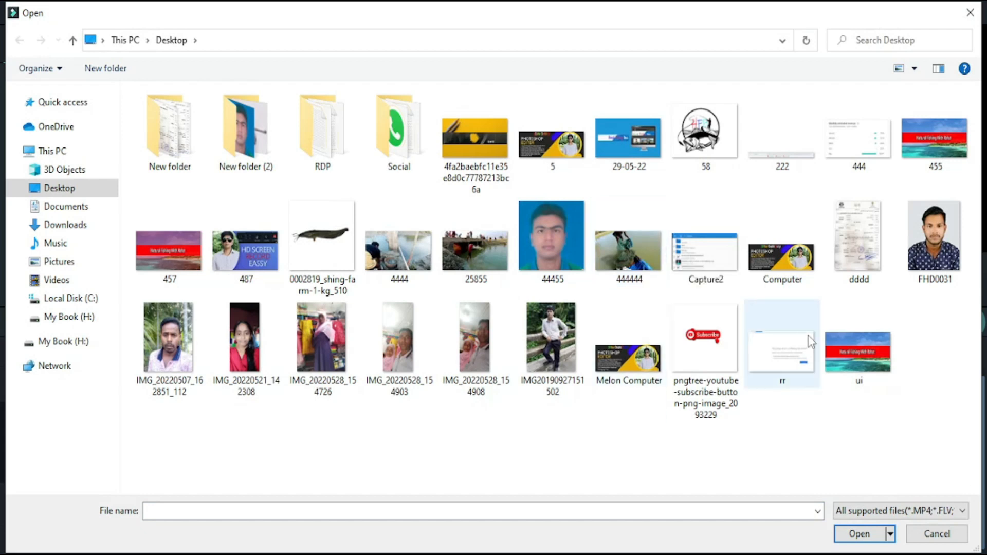
click(937, 534)
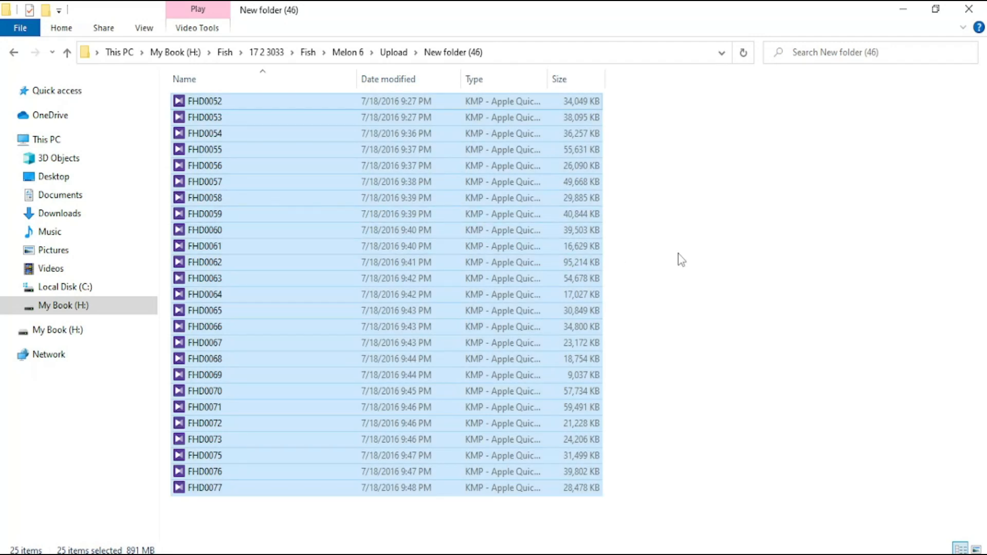
Step: Import all the video files FHD0052 to FHD0077 from New folder (46) into the project media
click(679, 260)
drag(619, 98, 211, 549)
double_click(458, 8)
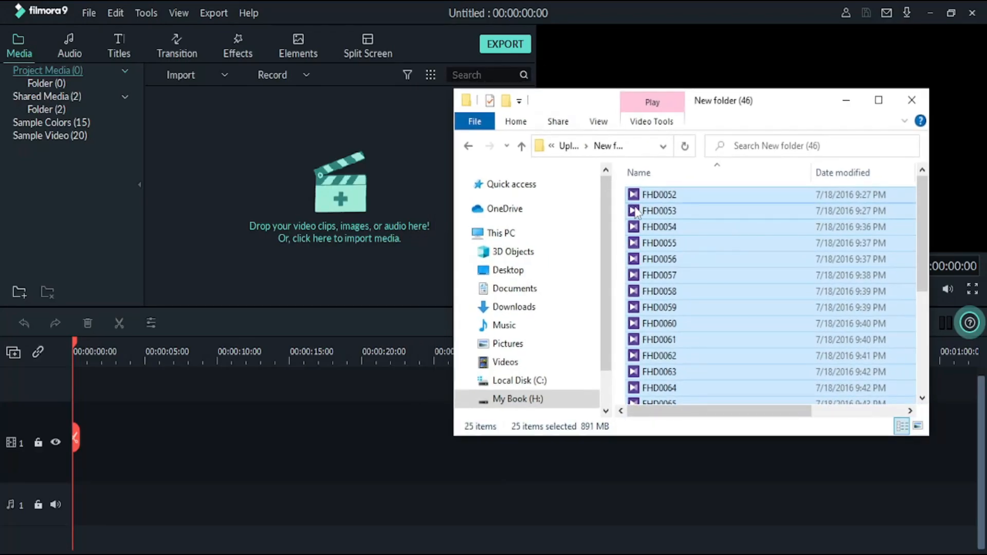
drag(638, 201, 371, 194)
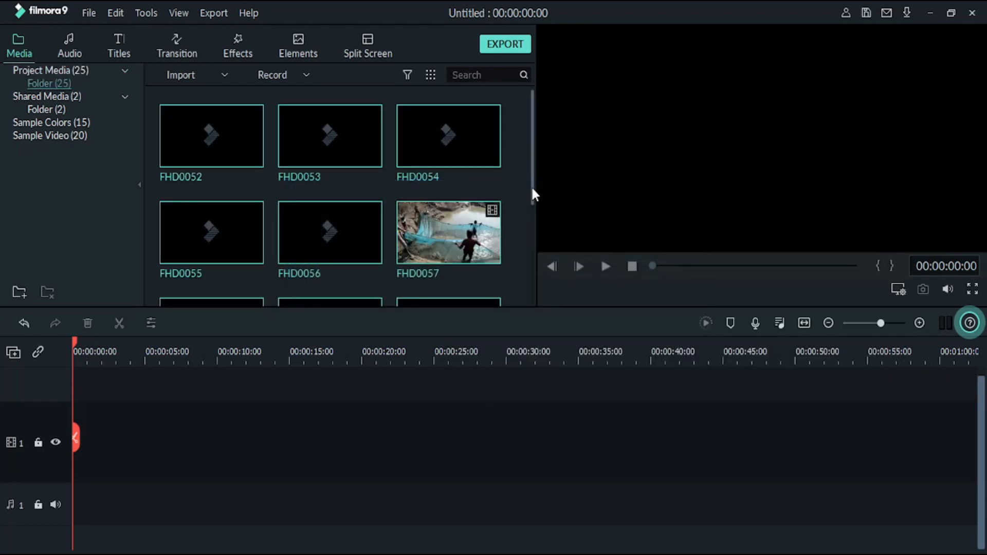
click(510, 180)
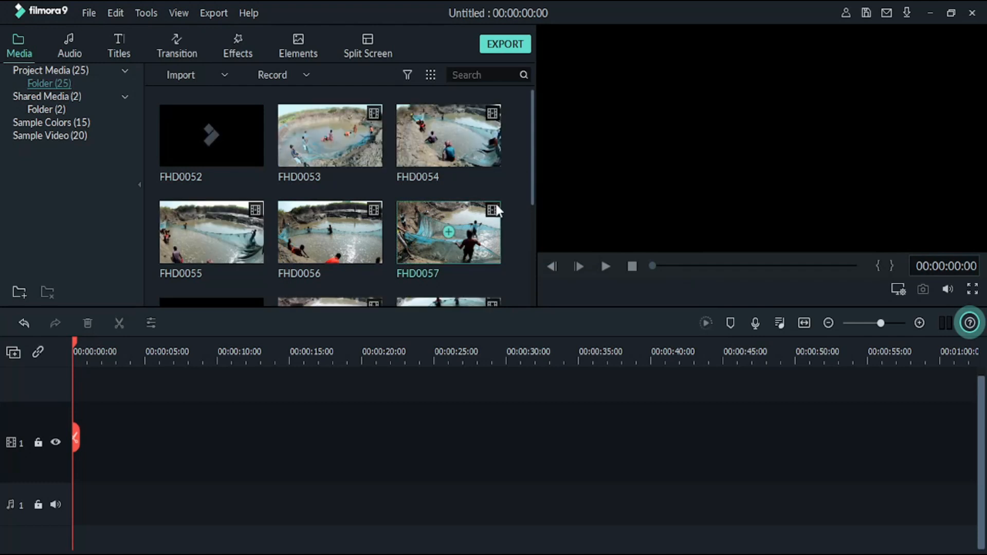
scroll(486, 231, down, 8)
scroll(504, 243, up, 8)
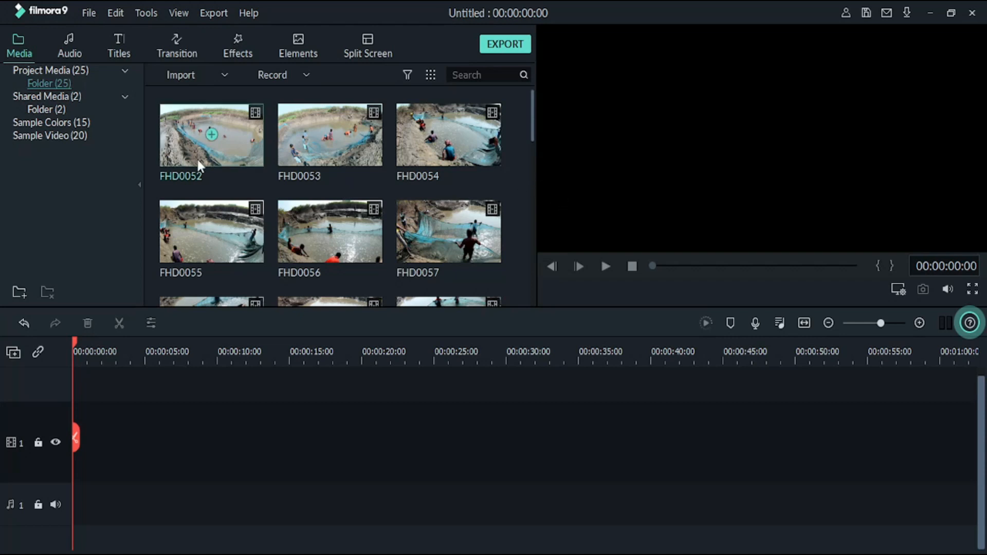
Step: Place clip FHD0052 at the start of video track 1, matching the project settings to the media at 1920 x 1080 30fps
drag(233, 175, 98, 453)
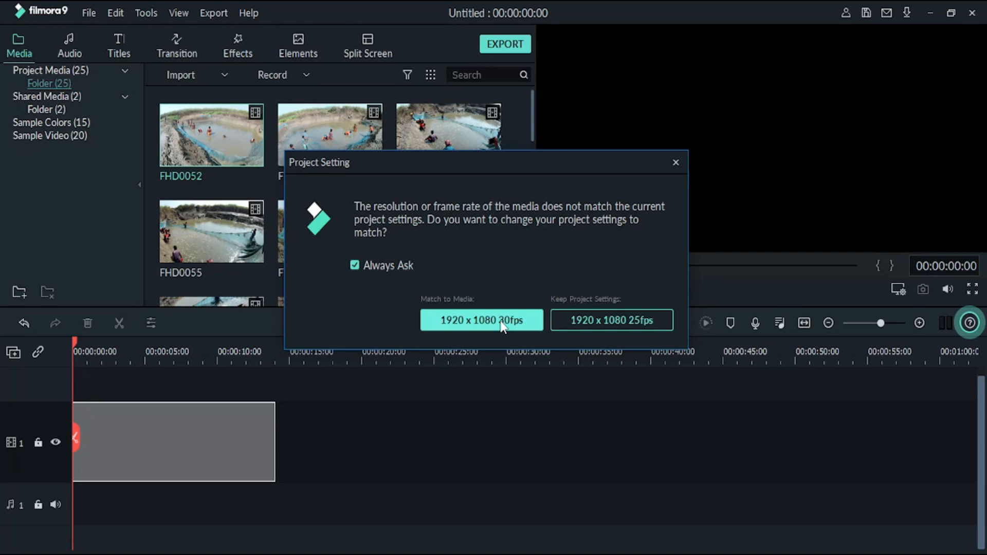
click(582, 321)
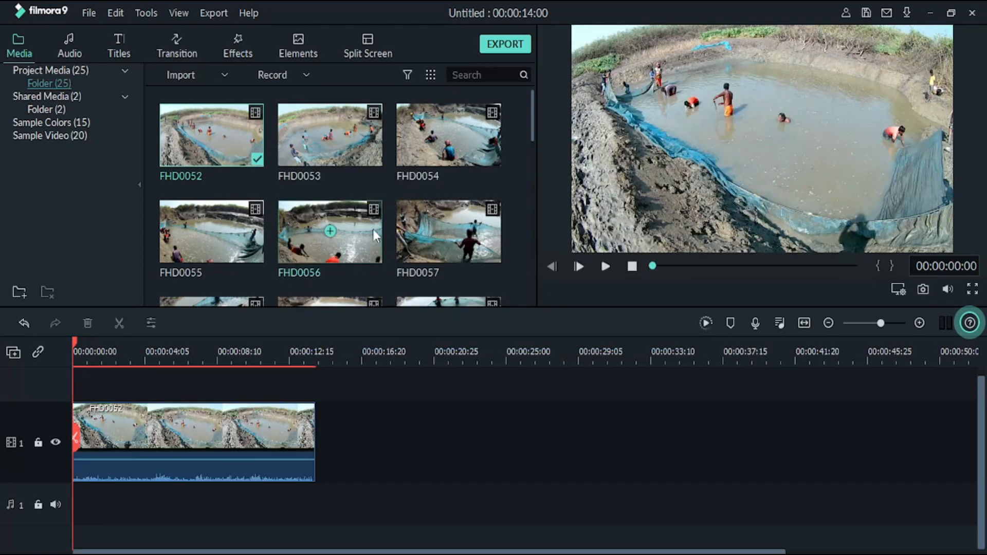
Step: Insert clip FHD0053 ahead of FHD0052 on video track 1 and add FHD0054 at the end of the sequence
click(329, 134)
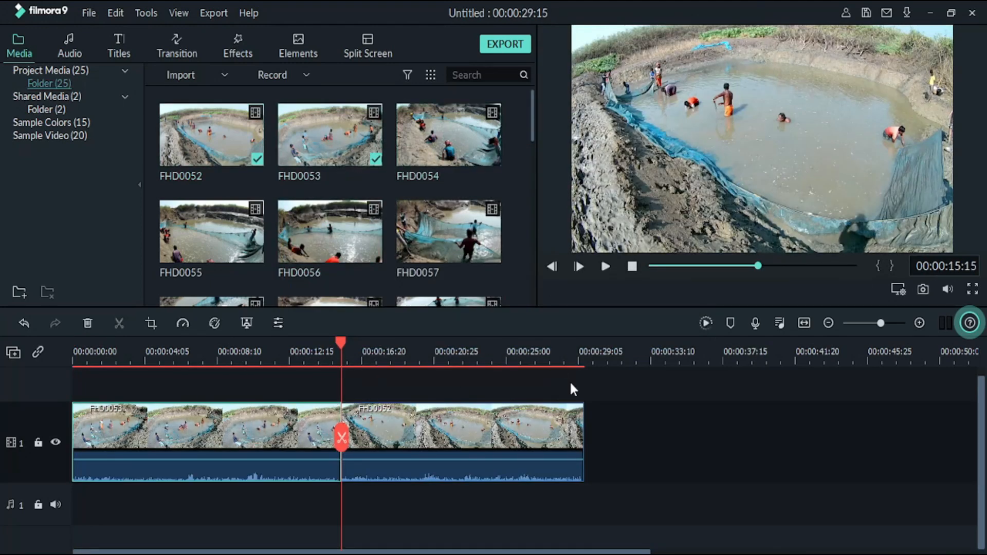
drag(575, 354, 584, 348)
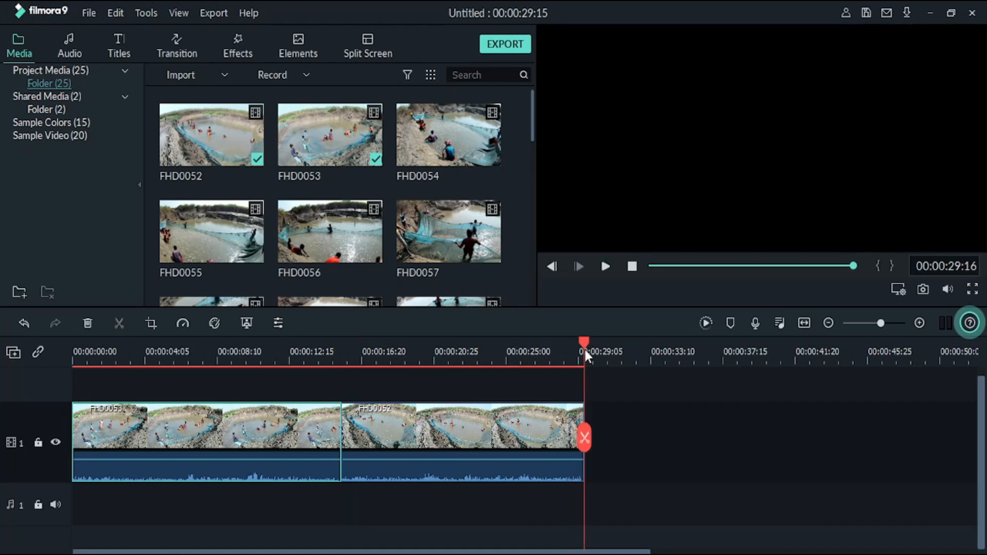
click(451, 134)
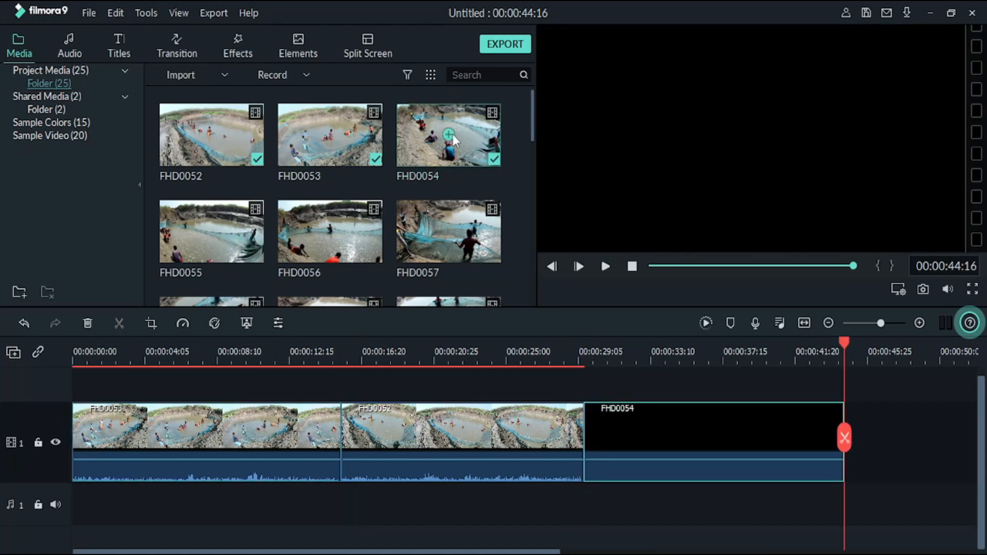
Step: Append clips FHD0055, FHD0056 and FHD0057 in order at the end of video track 1
drag(543, 553, 710, 553)
mouse_move(220, 228)
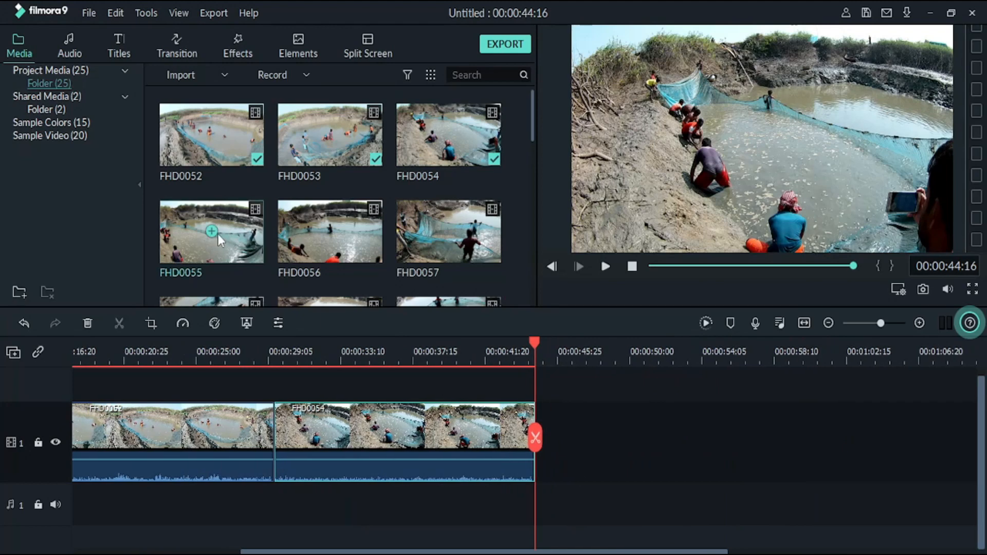
click(210, 232)
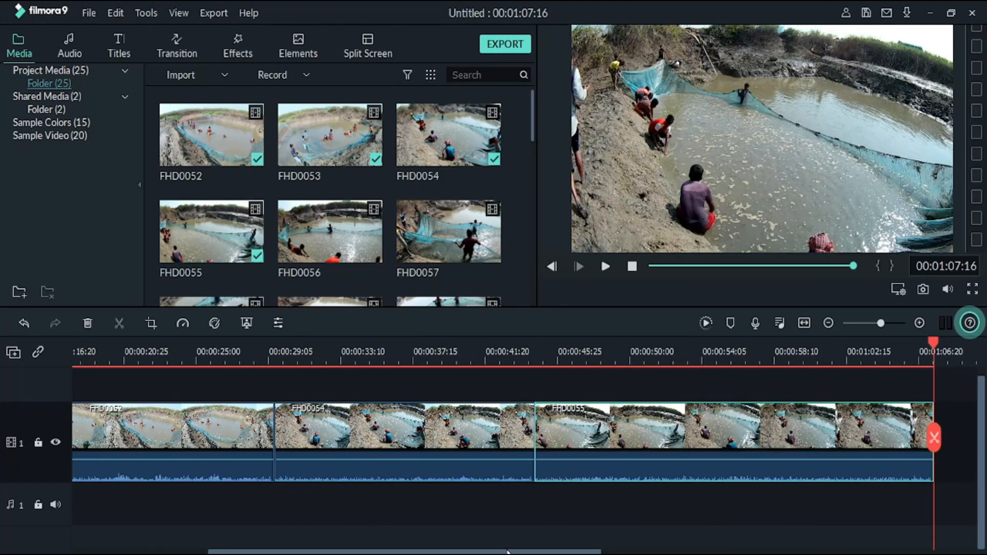
drag(508, 552, 671, 551)
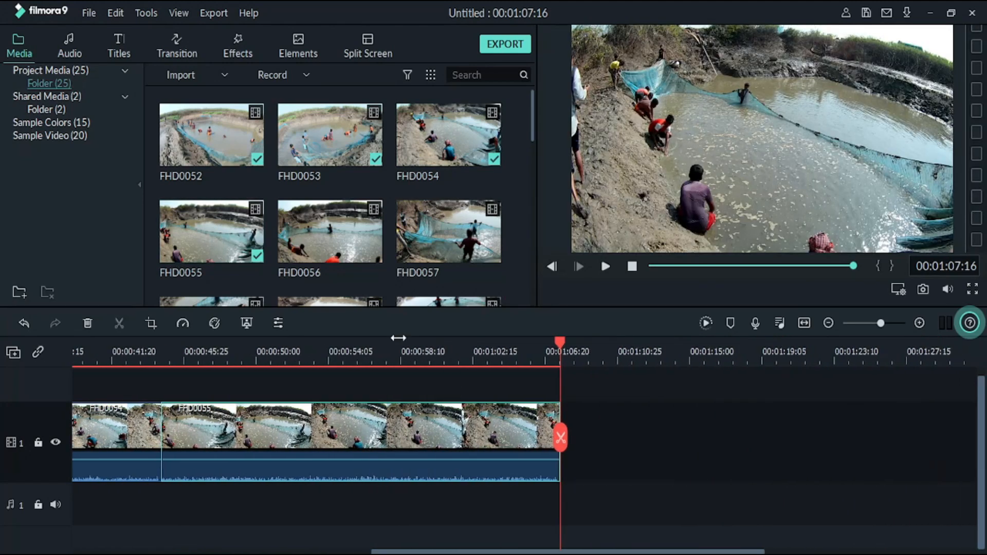
click(331, 232)
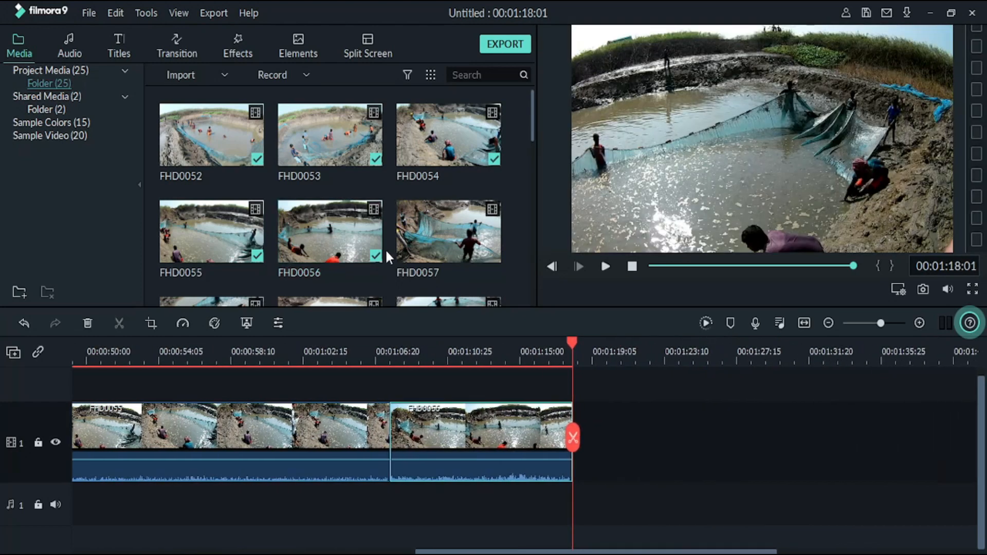
click(449, 233)
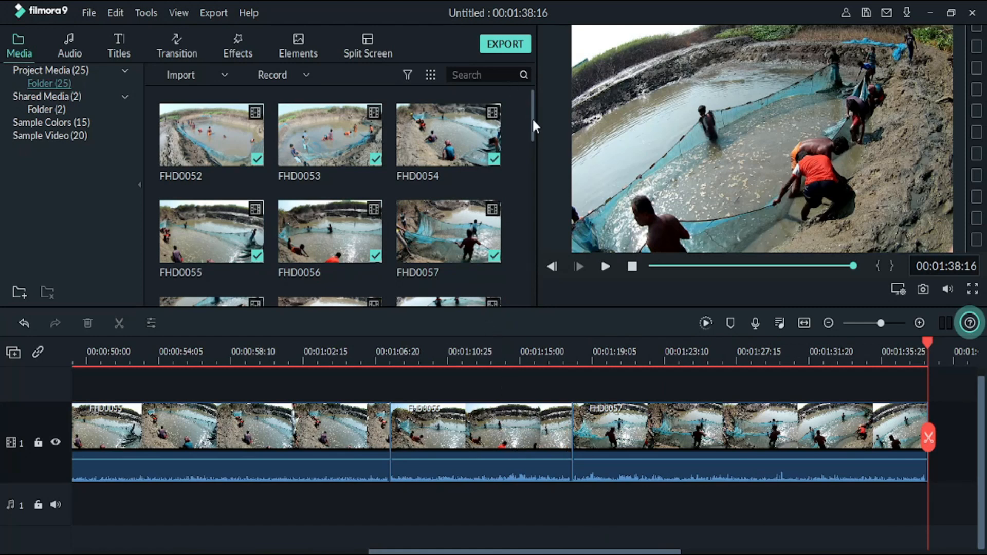
Step: Select the remaining clips FHD0058 to FHD0077 and add them together to video track 1 directly after FHD0057
drag(533, 118, 533, 155)
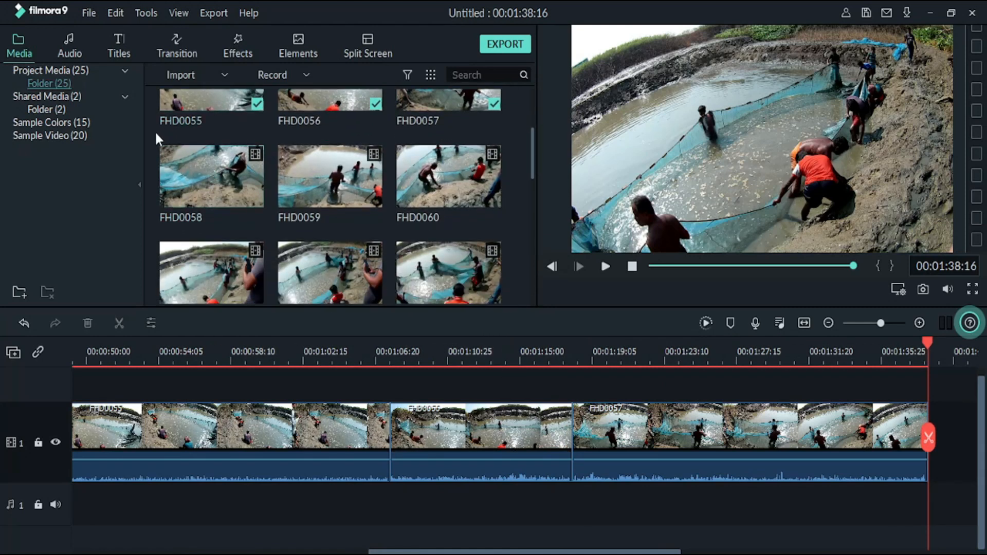
drag(156, 132, 490, 367)
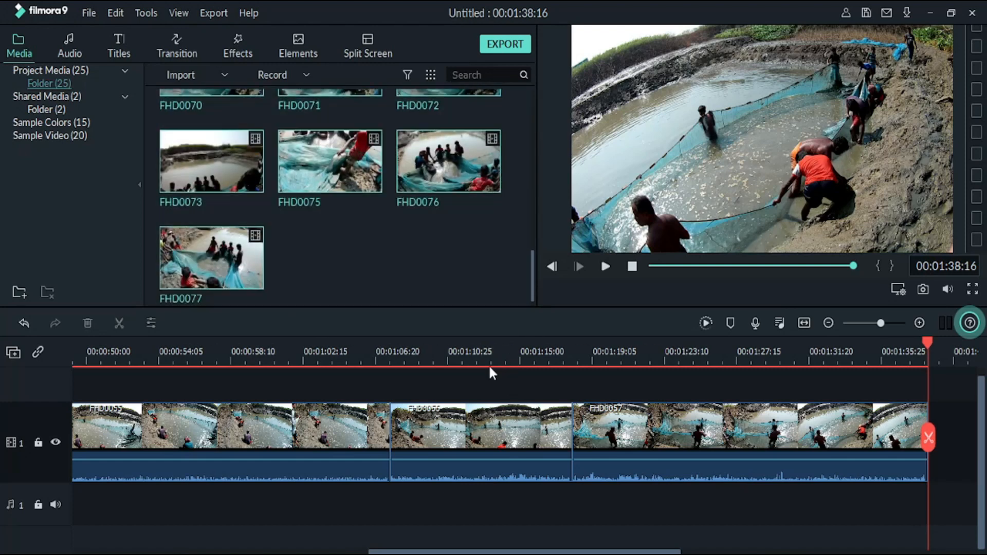
scroll(471, 224, up, 10)
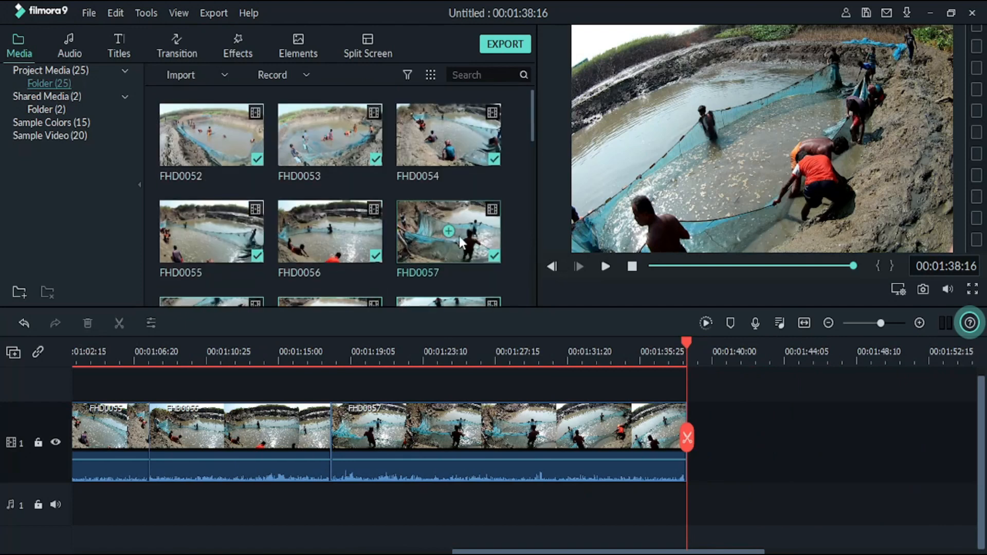
scroll(459, 236, down, 7)
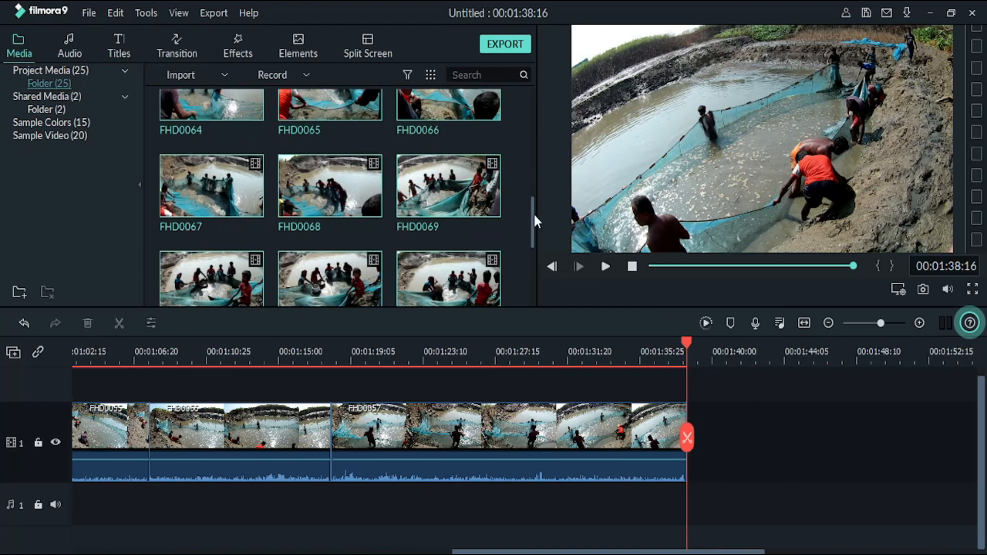
drag(532, 212, 530, 128)
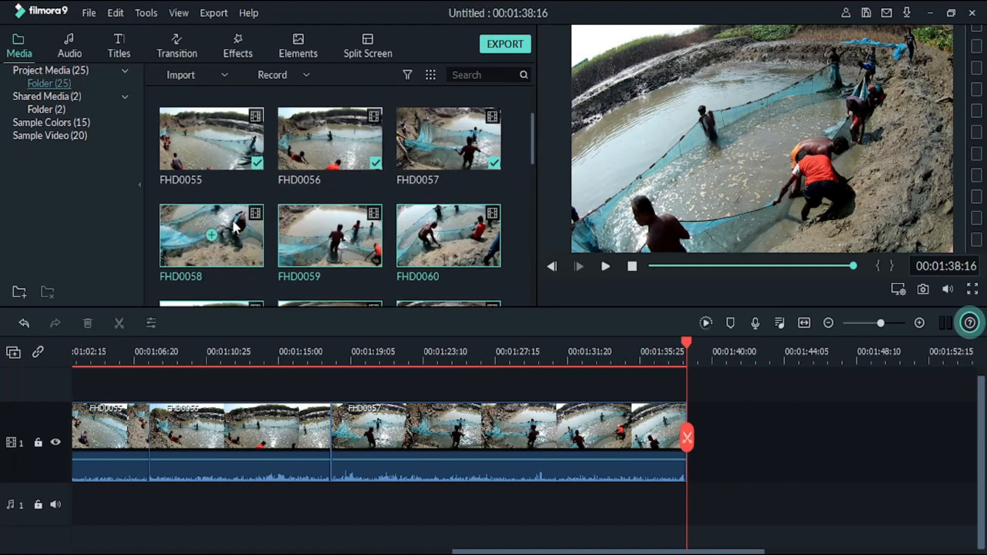
drag(232, 233, 693, 425)
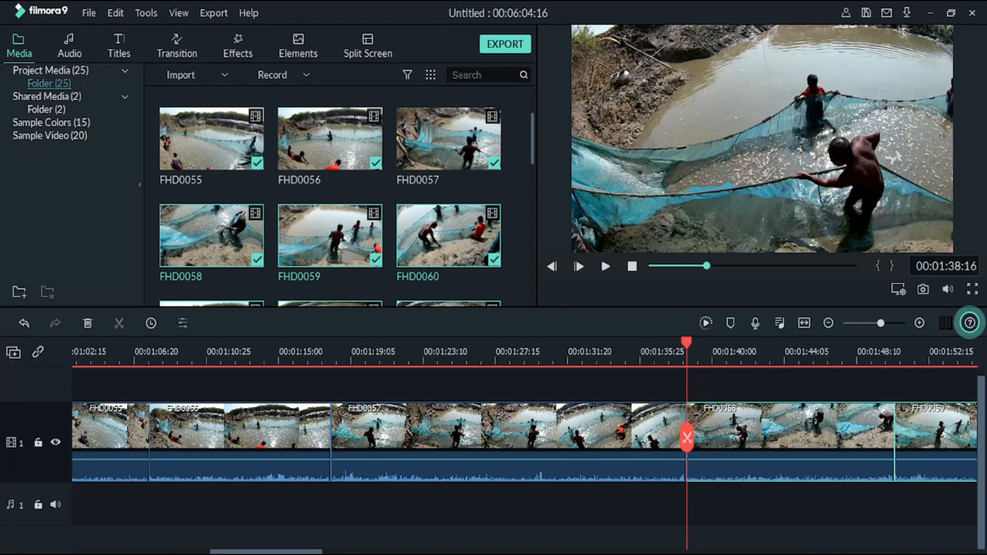
Step: Split the first timeline clip, FHD0053, at 00:00:07:11
drag(308, 552, 132, 545)
key(Home)
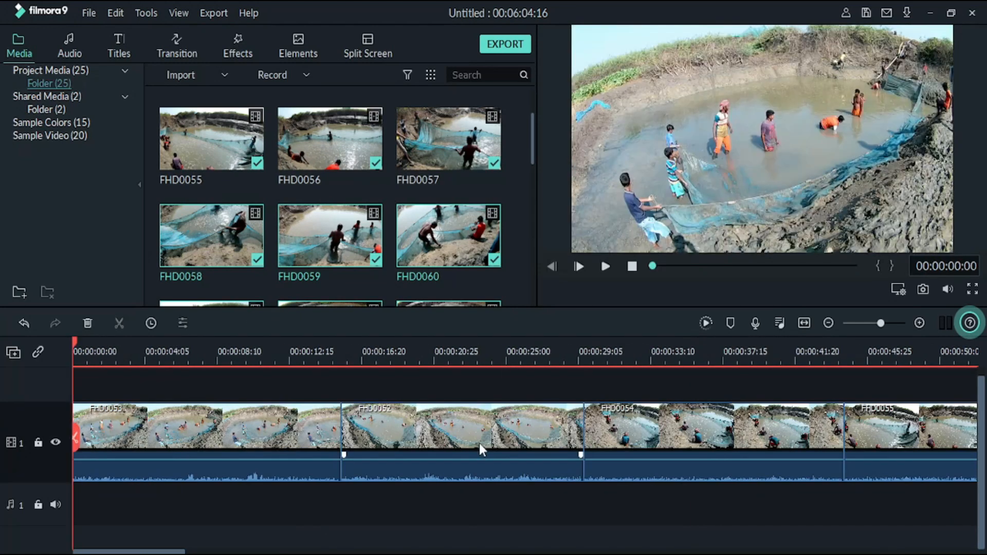
click(199, 355)
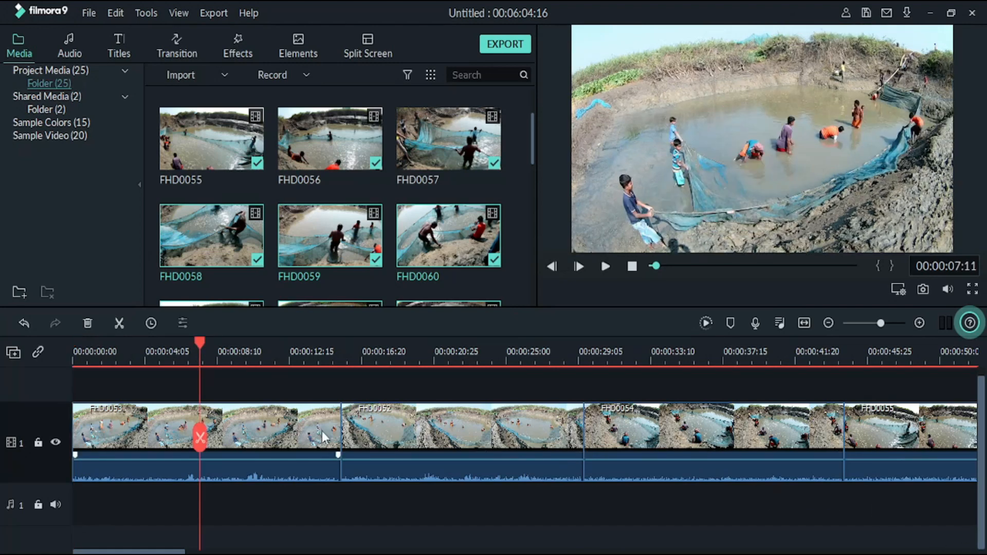
click(119, 323)
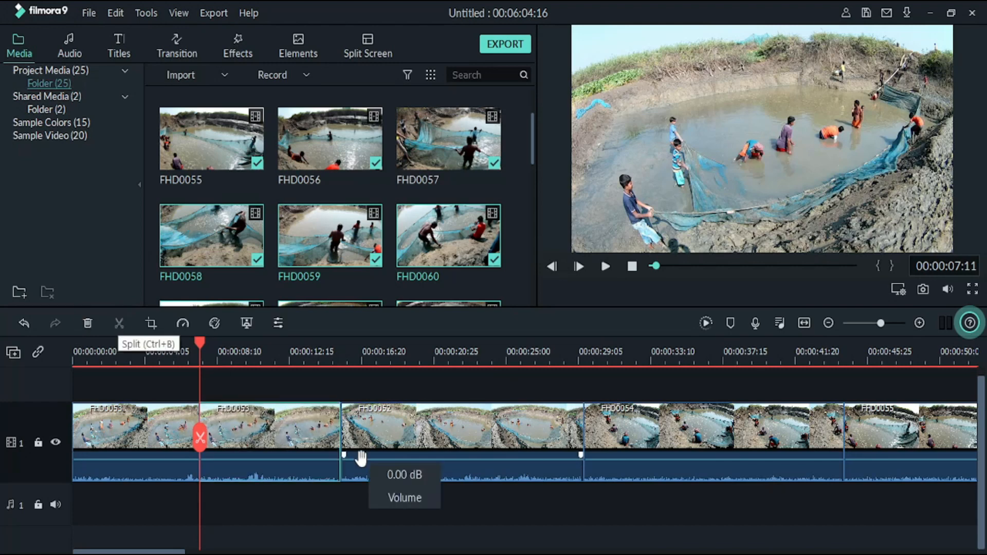
Step: Delete the first part of the split FHD0053 clip and undo the deletion
click(162, 427)
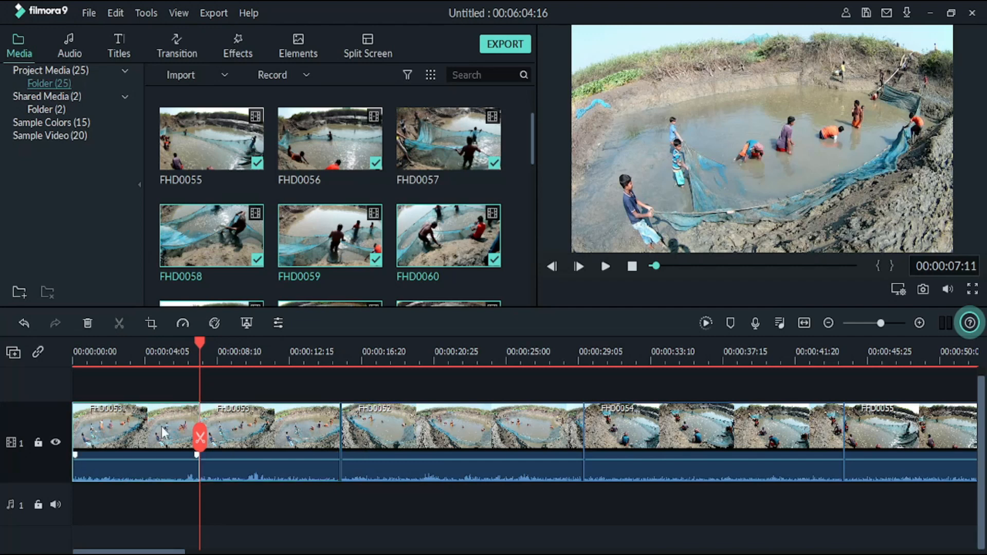
click(241, 422)
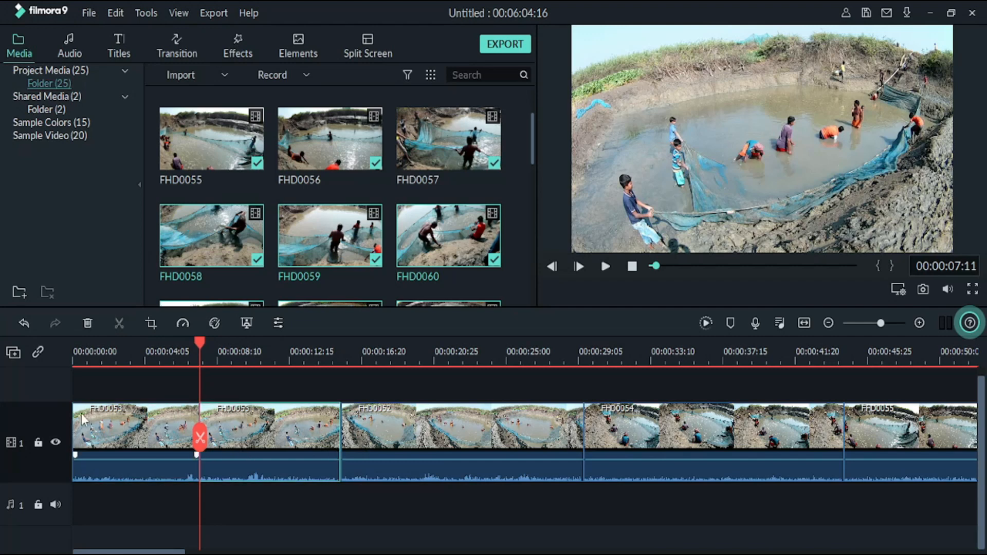
click(155, 418)
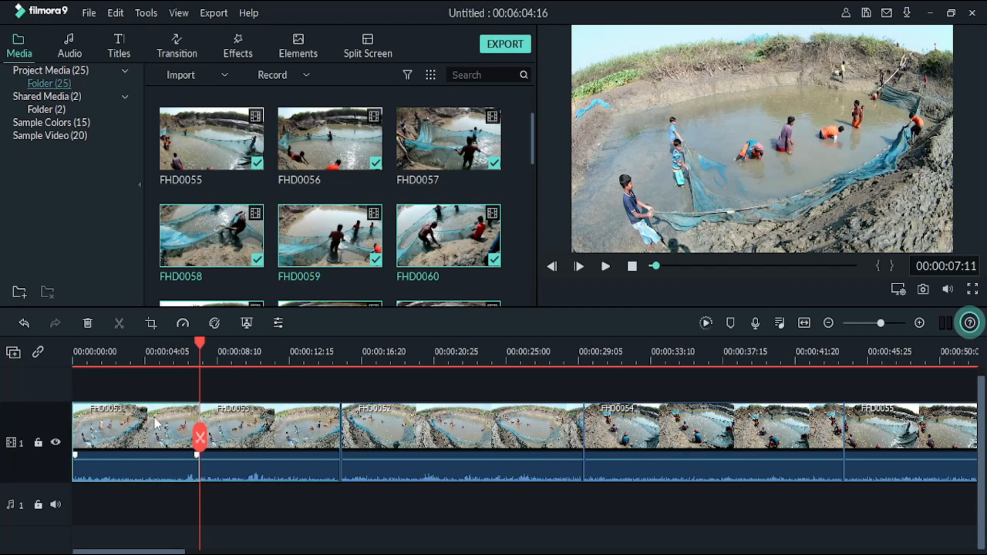
key(Delete)
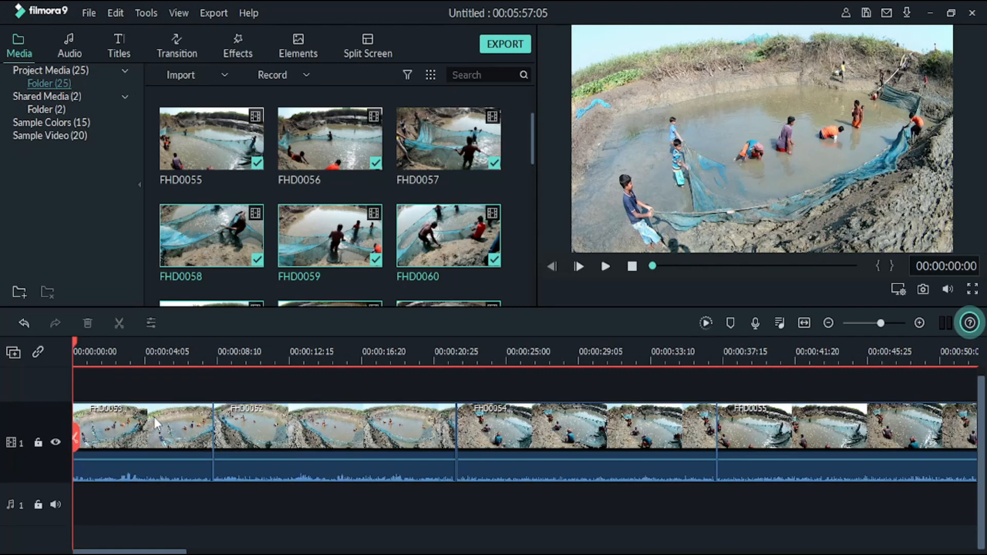
key(ctrl+z)
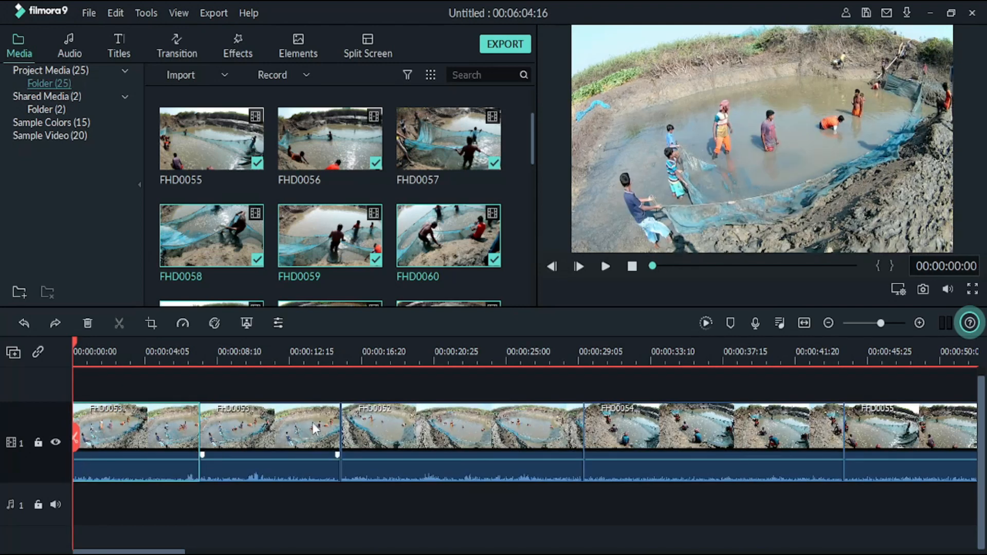
Step: Ripple delete the second part of the split FHD0053 clip from video track 1
right_click(282, 421)
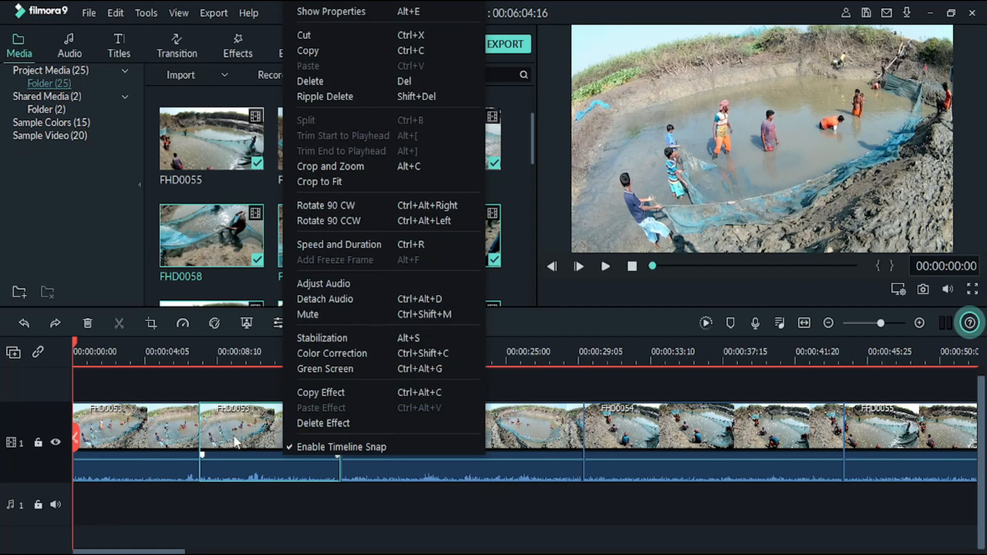
right_click(235, 443)
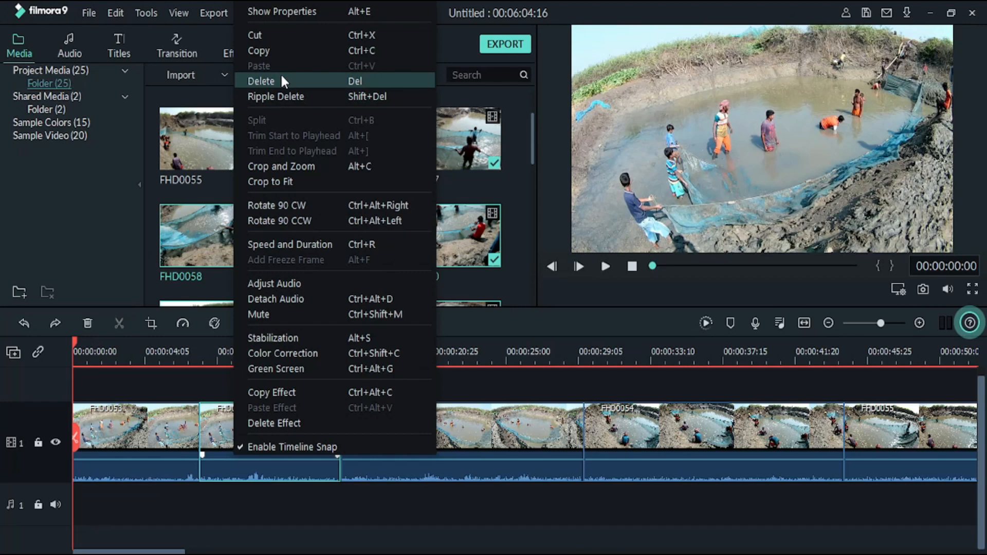
click(332, 97)
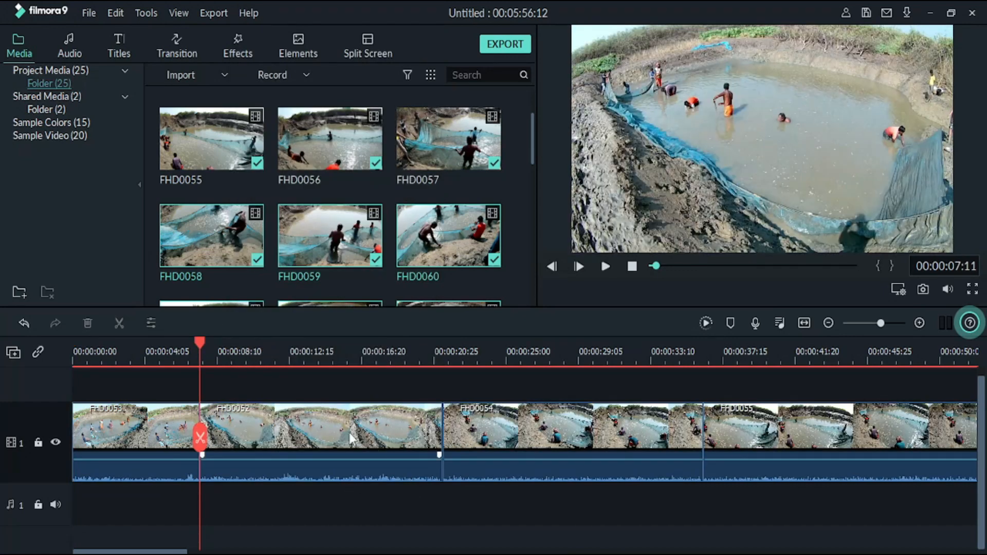
Step: Split clip FHD0052 at 00:00:14:23 and ripple delete its second part from video track 1
click(327, 352)
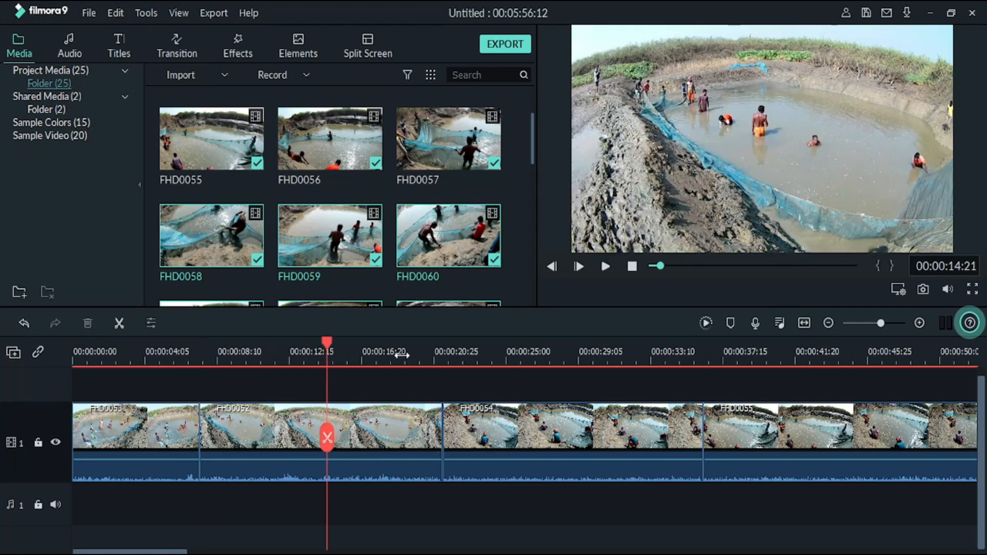
mouse_move(328, 341)
mouse_down()
mouse_move(450, 340)
mouse_move(316, 332)
mouse_move(328, 332)
mouse_up()
click(330, 441)
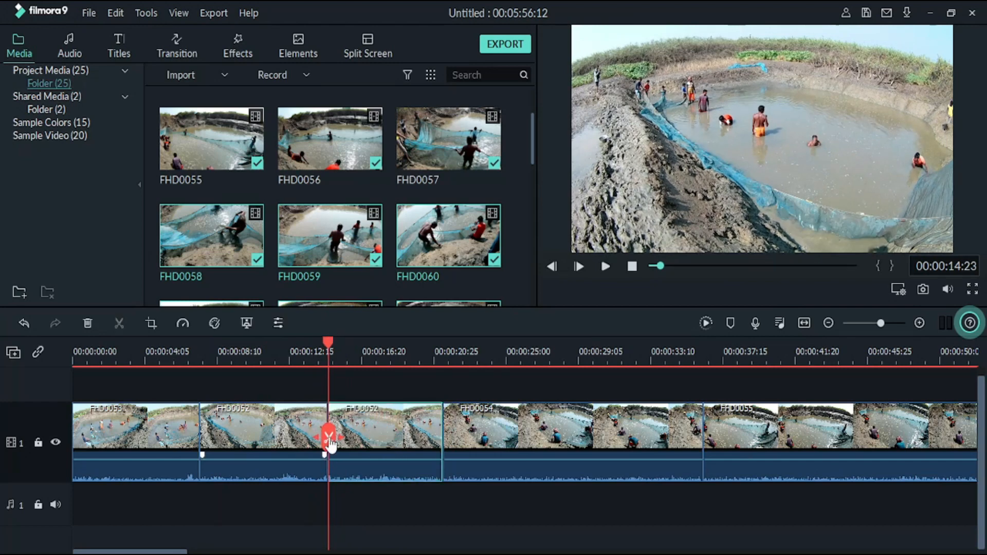
right_click(408, 423)
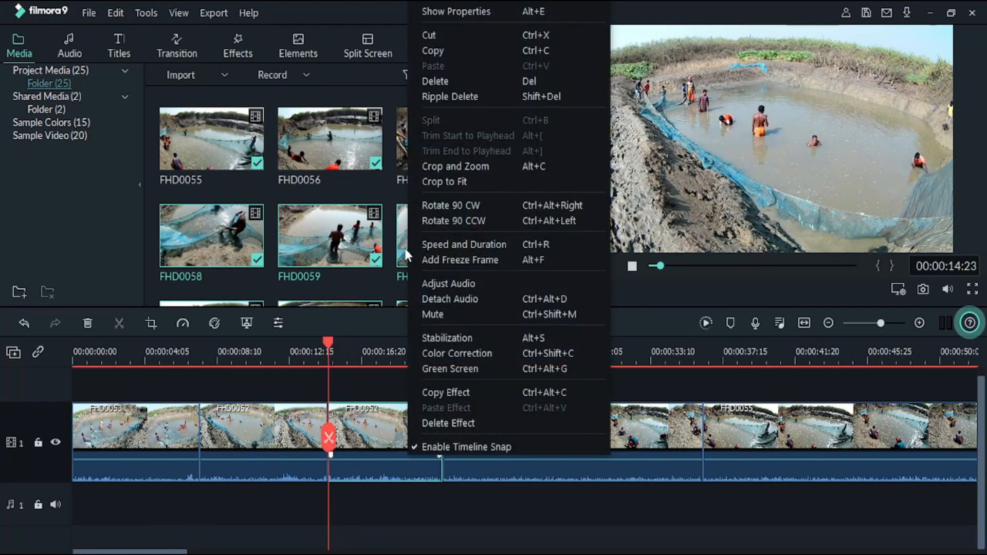
click(436, 81)
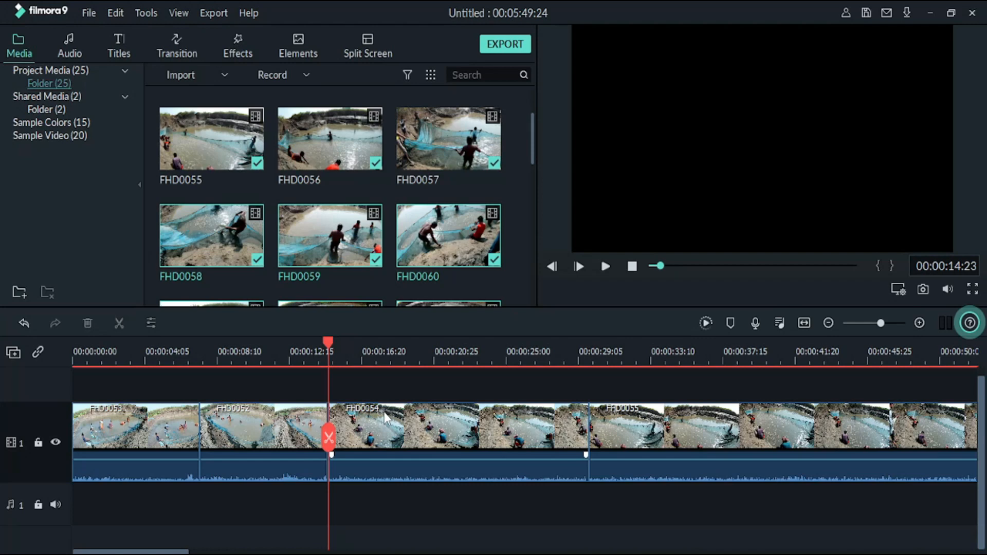
Step: Look through the advanced color correction and the video properties of clip FHD0054 without changing anything
click(500, 347)
click(485, 453)
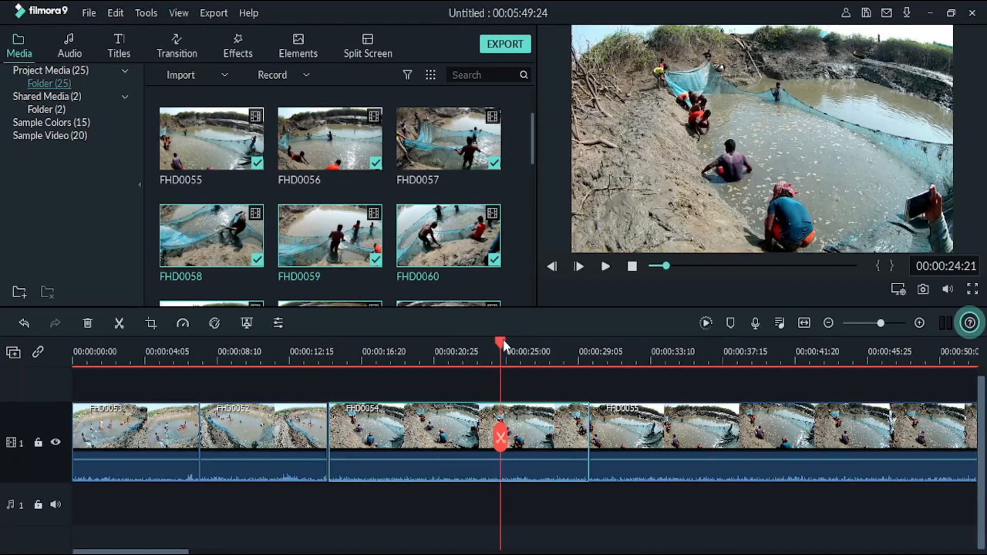
drag(502, 339, 449, 345)
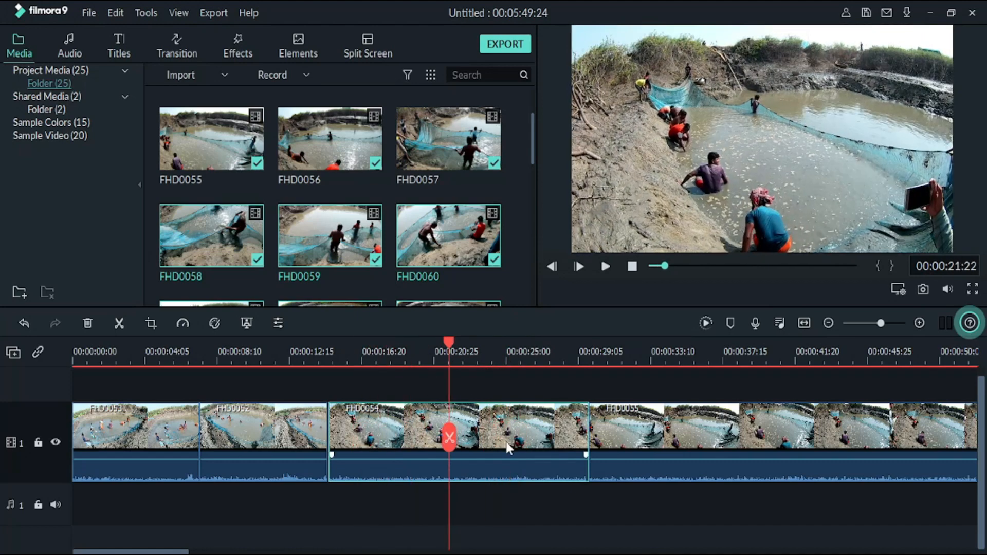
click(219, 326)
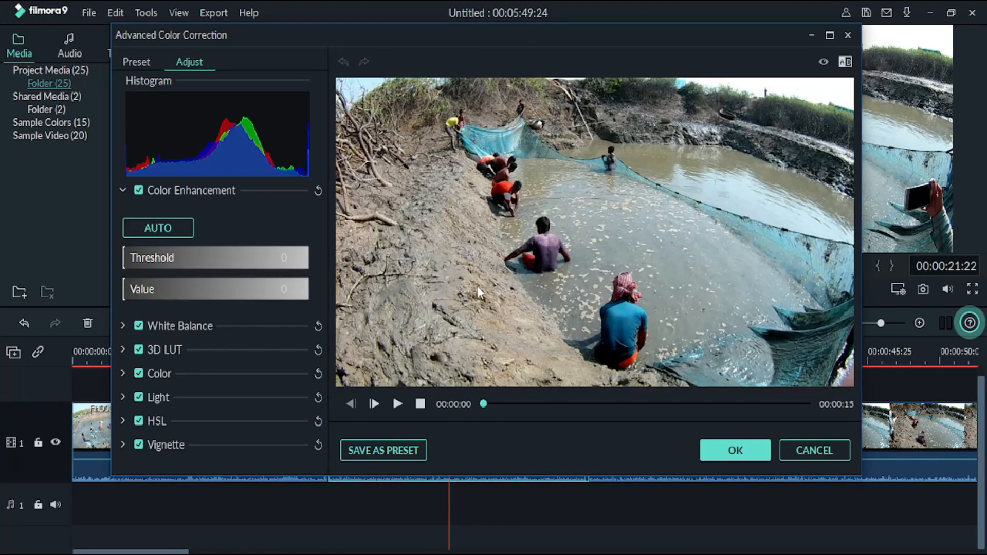
click(789, 458)
click(177, 46)
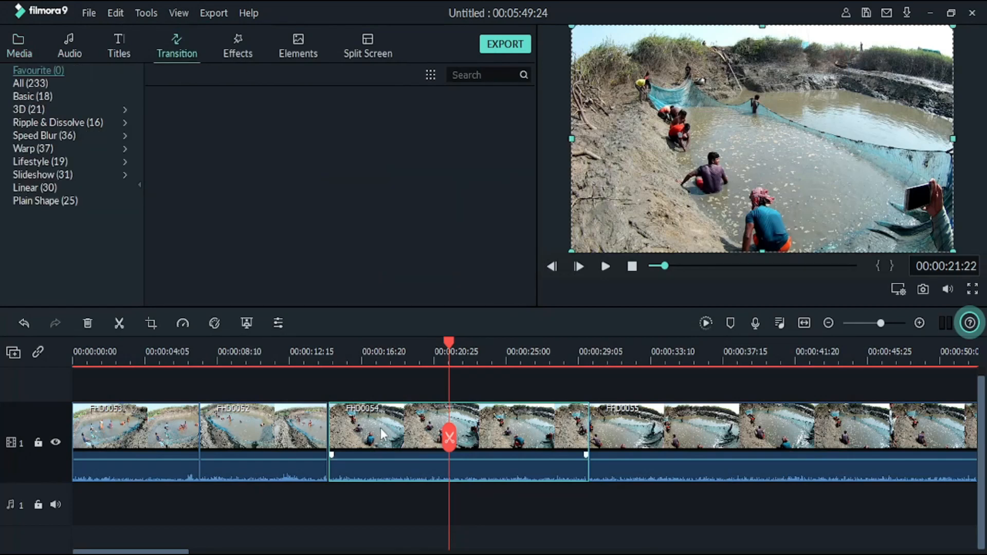
double_click(383, 433)
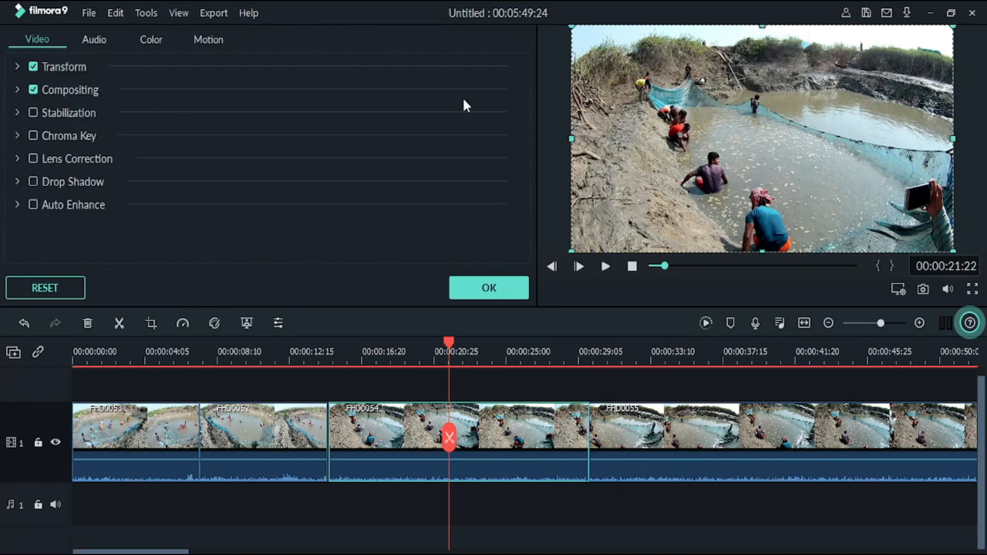
click(489, 288)
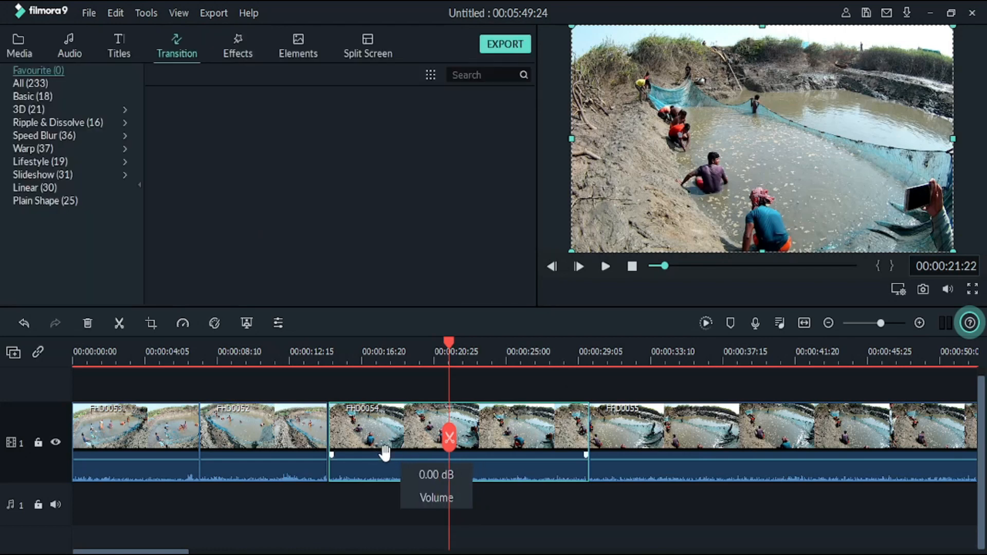
Step: Set the tone of clip FHD0052 to contrast 37 and saturation 24 in its color properties
double_click(307, 440)
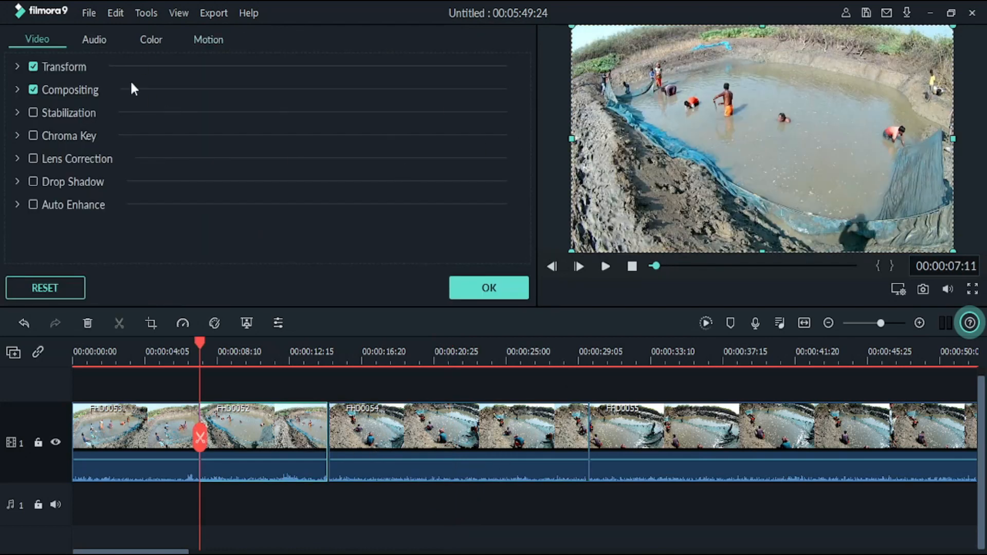
click(148, 47)
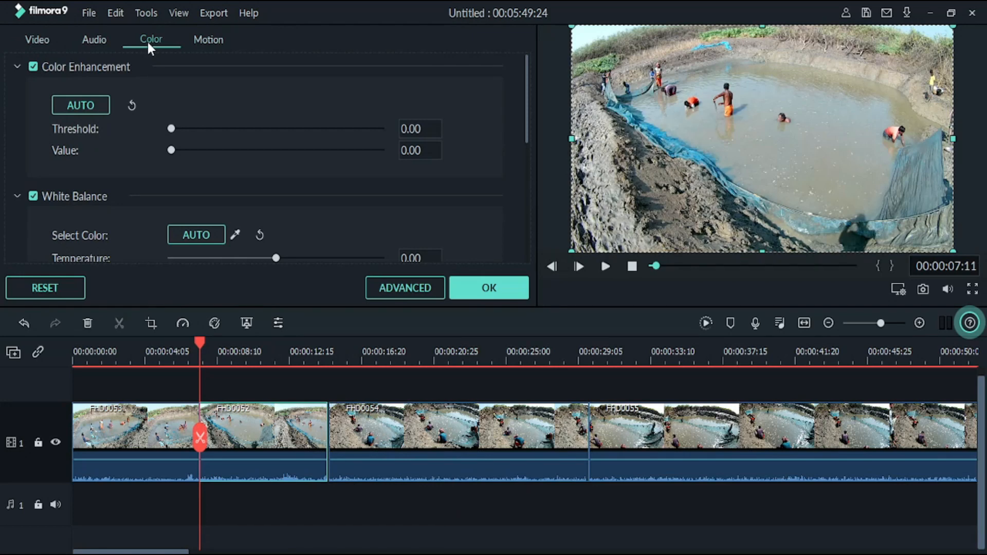
scroll(418, 247, down, 5)
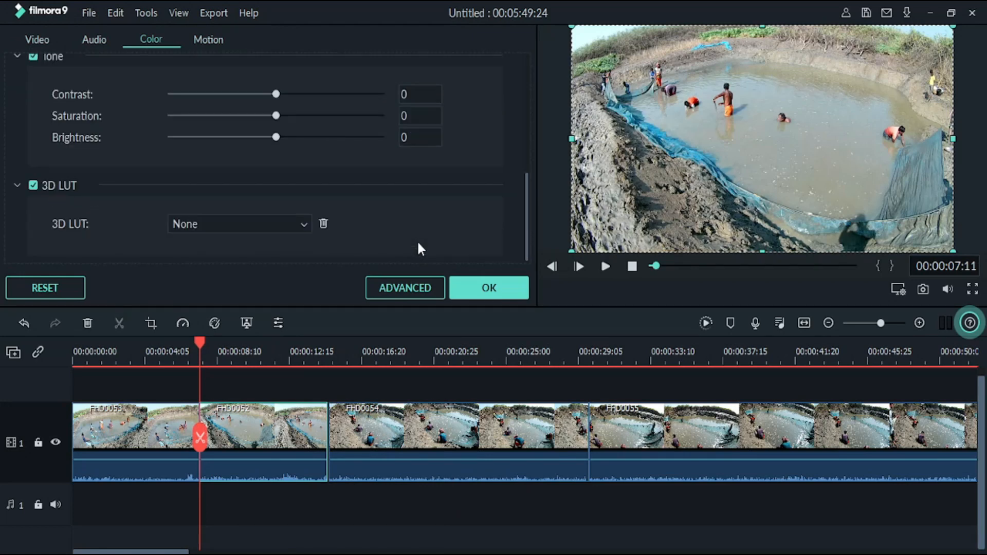
scroll(360, 216, up, 5)
scroll(304, 205, down, 4)
drag(277, 155, 301, 178)
Step: Try contrast 35, saturation 28 and brightness 36 on clip FHD0055 and reset its color properties
click(653, 364)
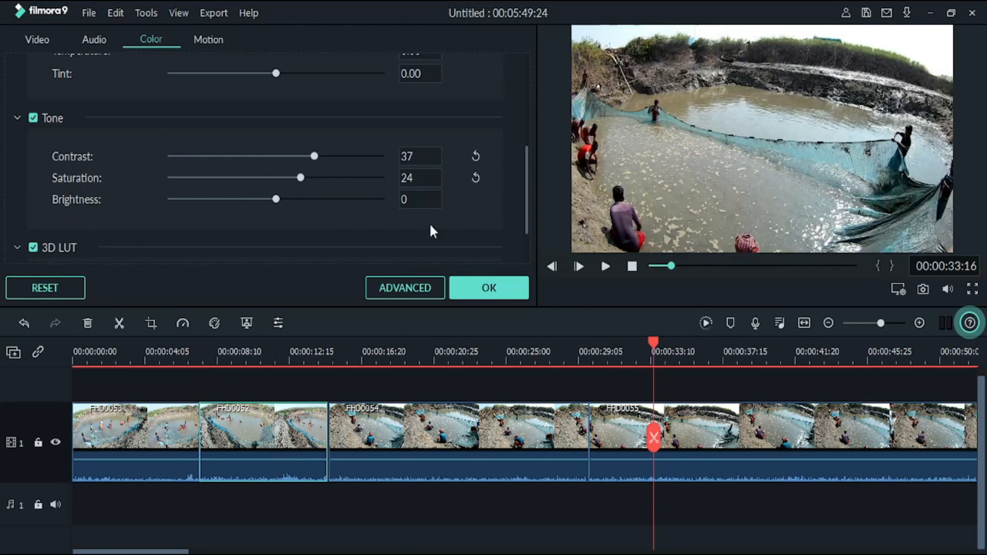
scroll(316, 154, up, 5)
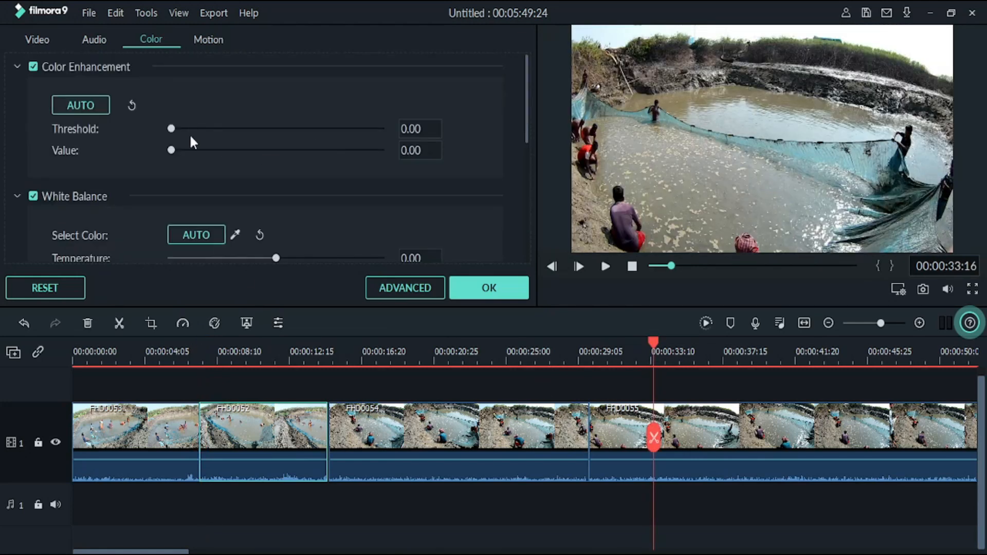
scroll(268, 239, down, 5)
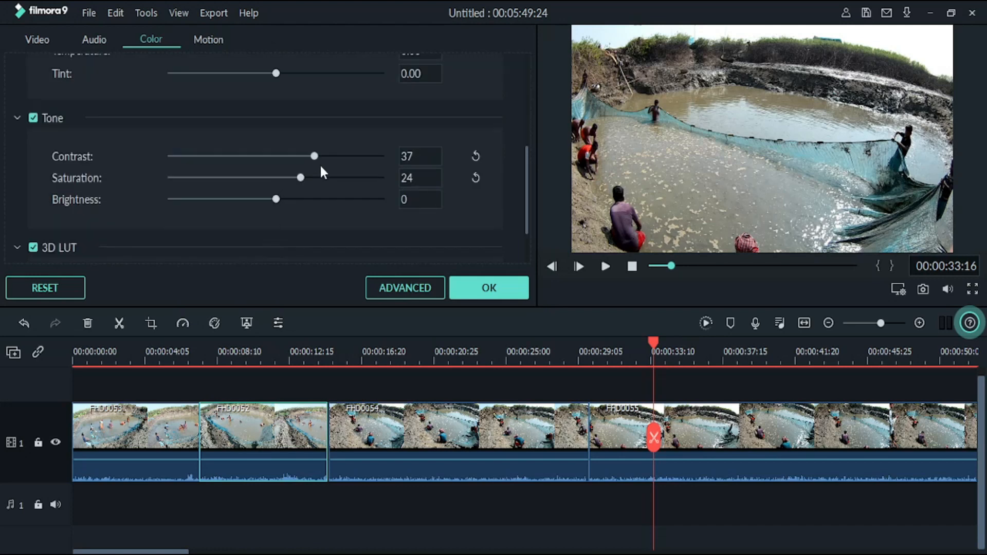
drag(313, 156, 340, 157)
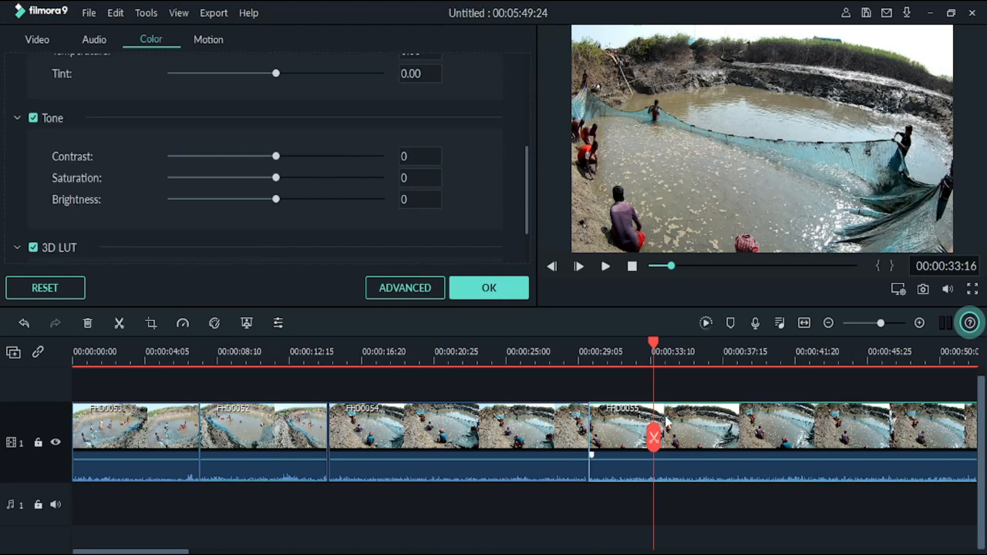
drag(276, 157, 318, 202)
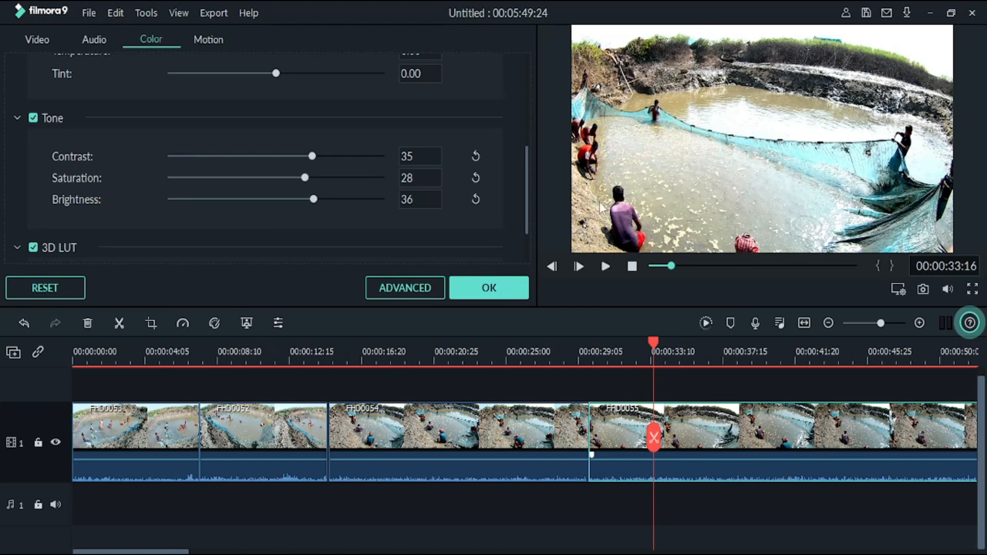
click(41, 288)
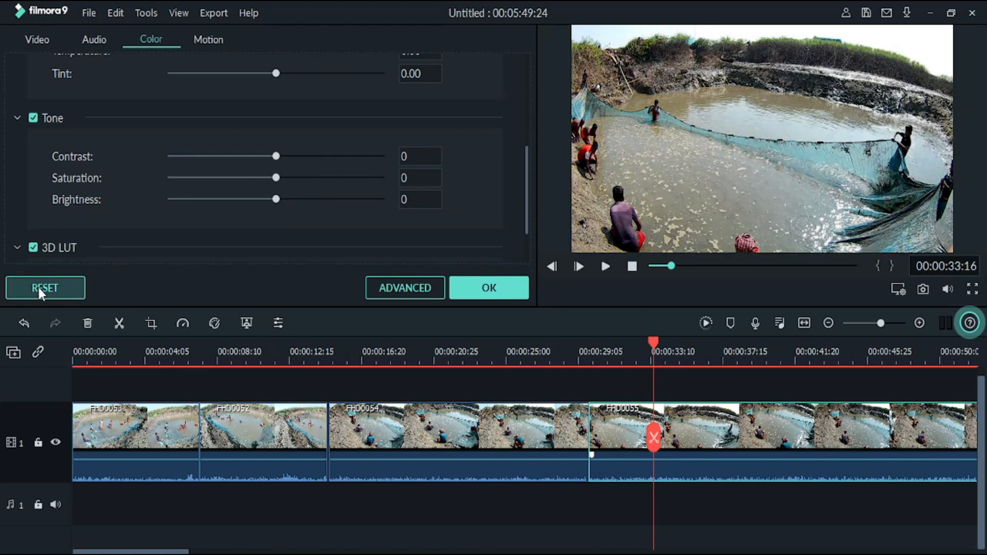
Step: Open the advanced color correction for clip FHD0055, view its Color adjustments and bring up the color presets
click(410, 289)
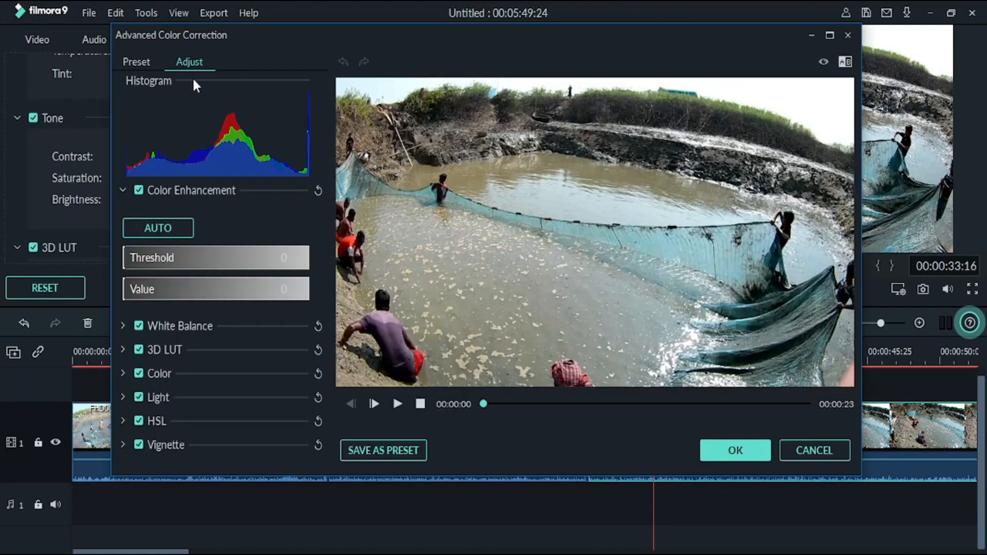
click(124, 374)
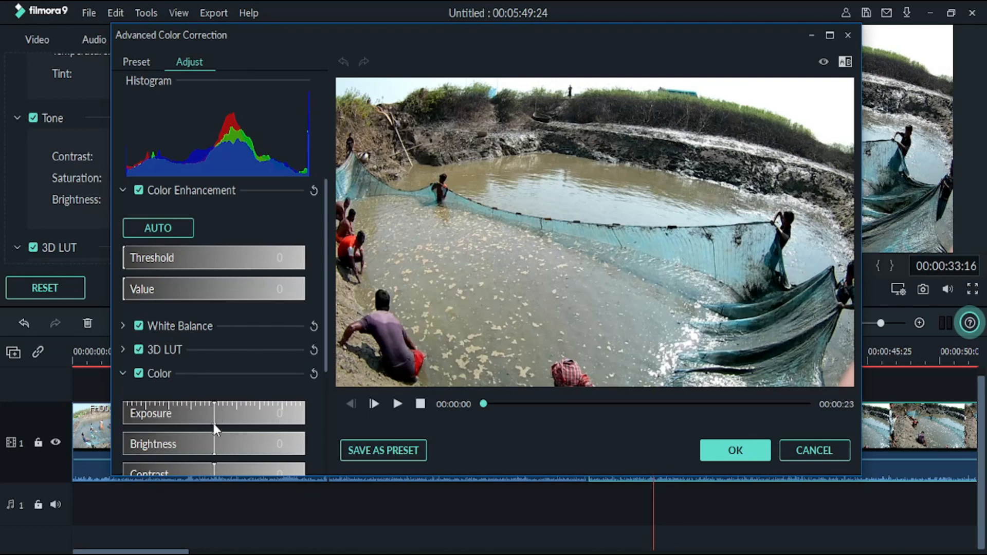
scroll(214, 424, down, 1)
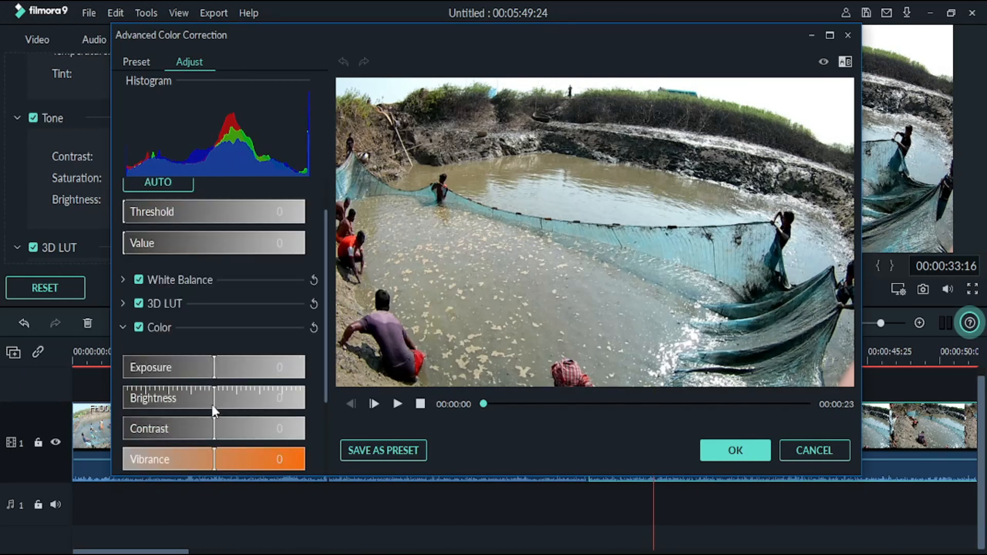
click(127, 66)
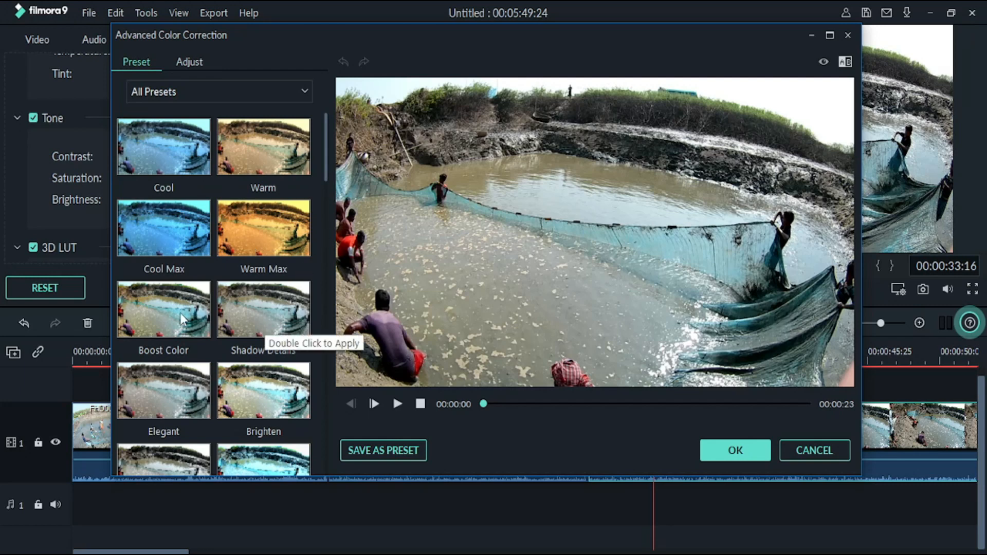
Step: Try the Cool, Warm, Cool Max, Warm Max, Shadow Details and Boost Color presets on clip FHD0055
double_click(181, 149)
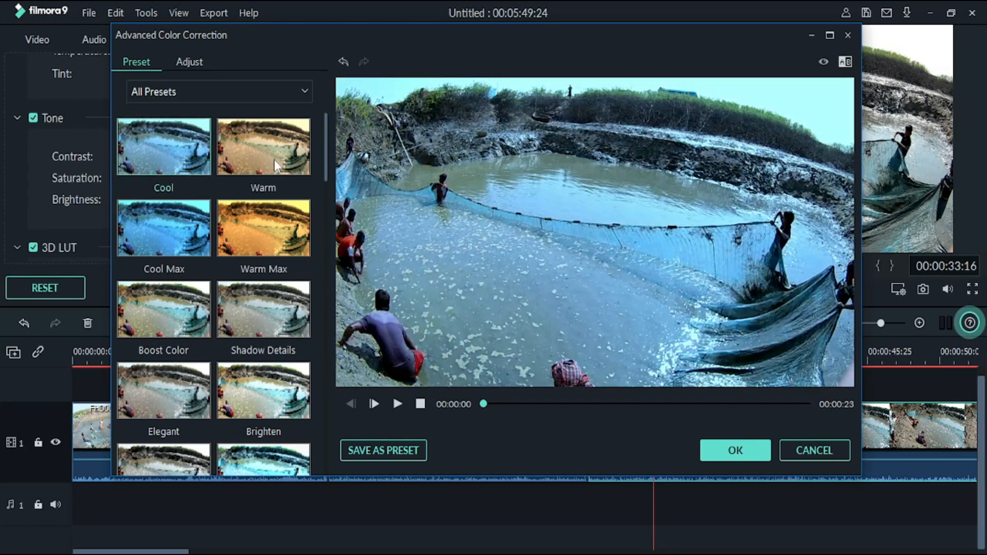
double_click(258, 153)
double_click(137, 226)
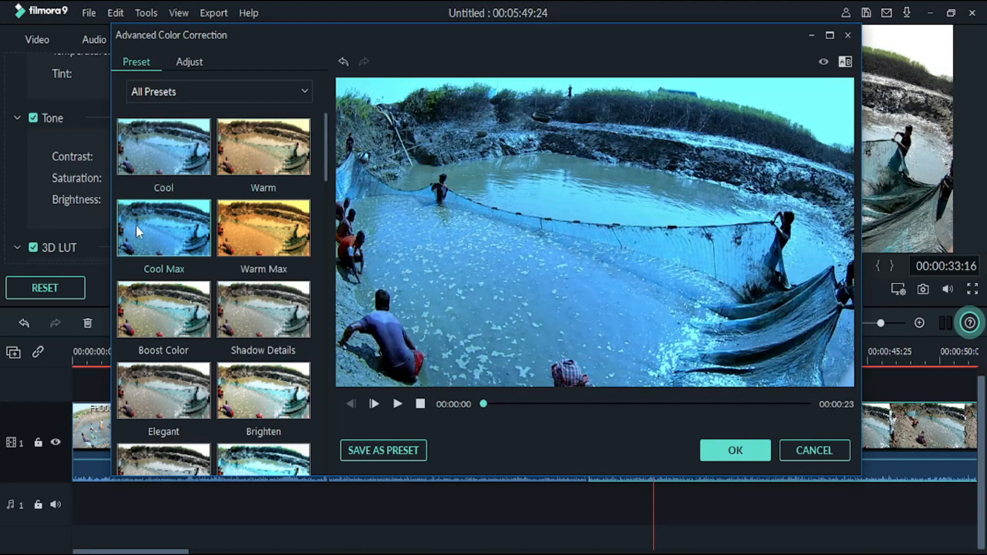
double_click(271, 243)
double_click(273, 300)
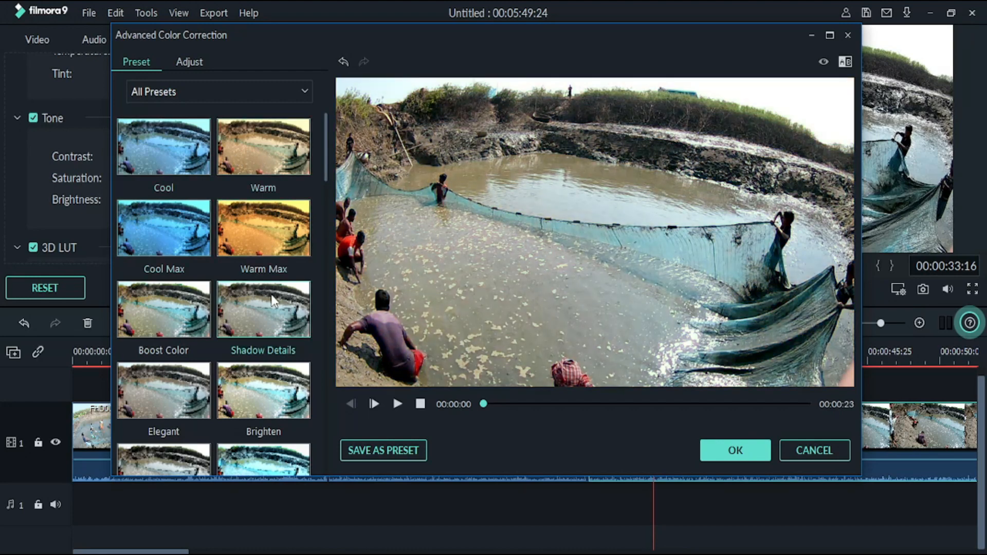
double_click(175, 313)
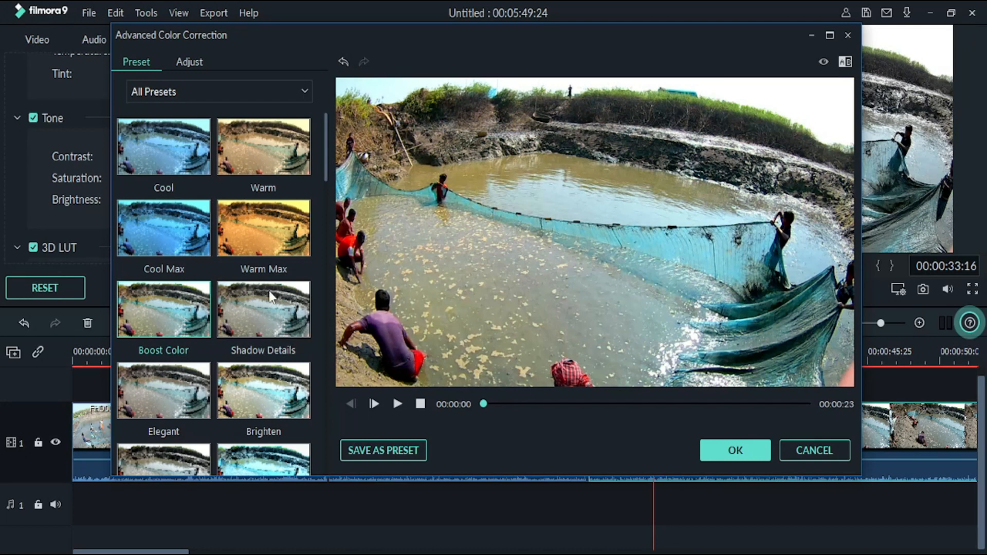
Step: Compare the Darken, Boost Color and Elegant presets on clip FHD0055 by applying them one after another
scroll(160, 312, down, 3)
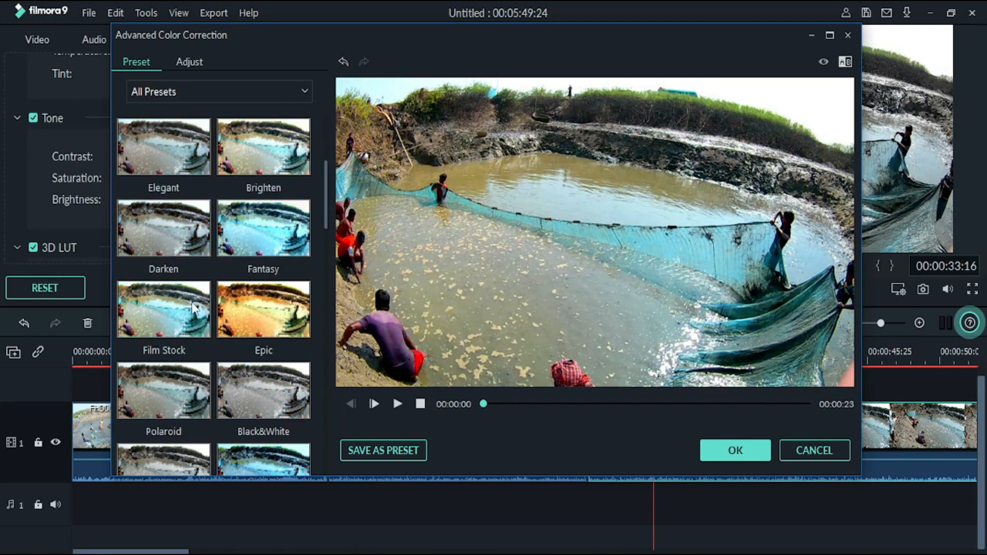
double_click(170, 251)
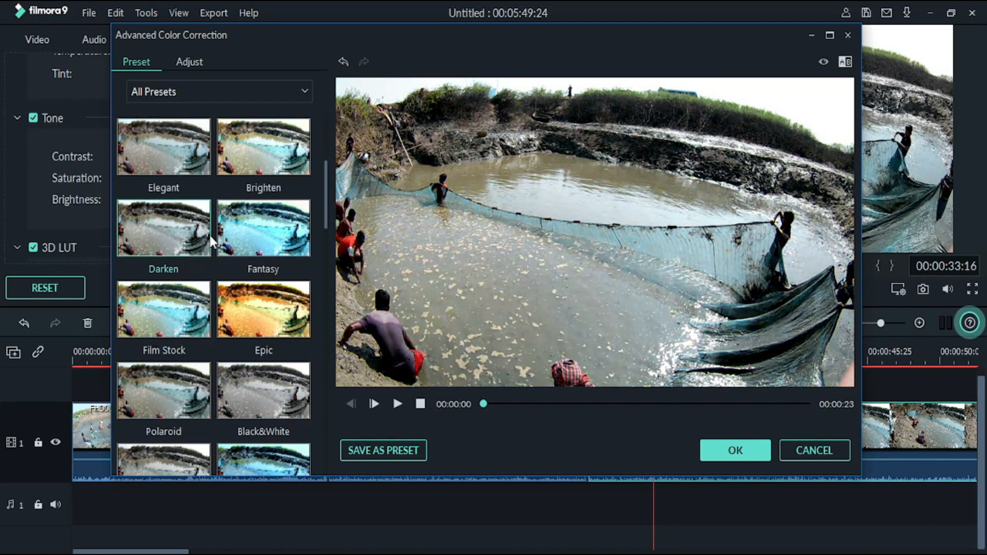
scroll(211, 241, up, 3)
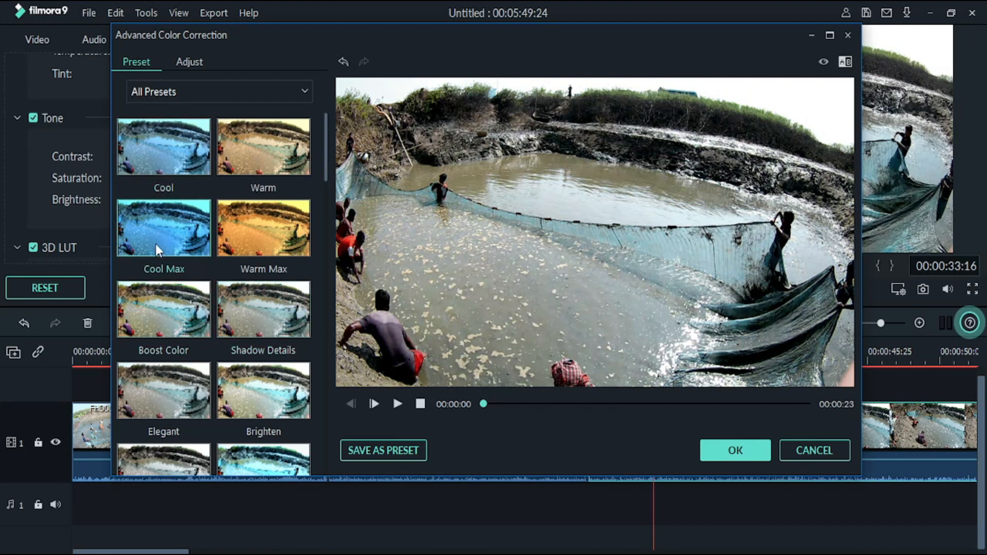
double_click(181, 324)
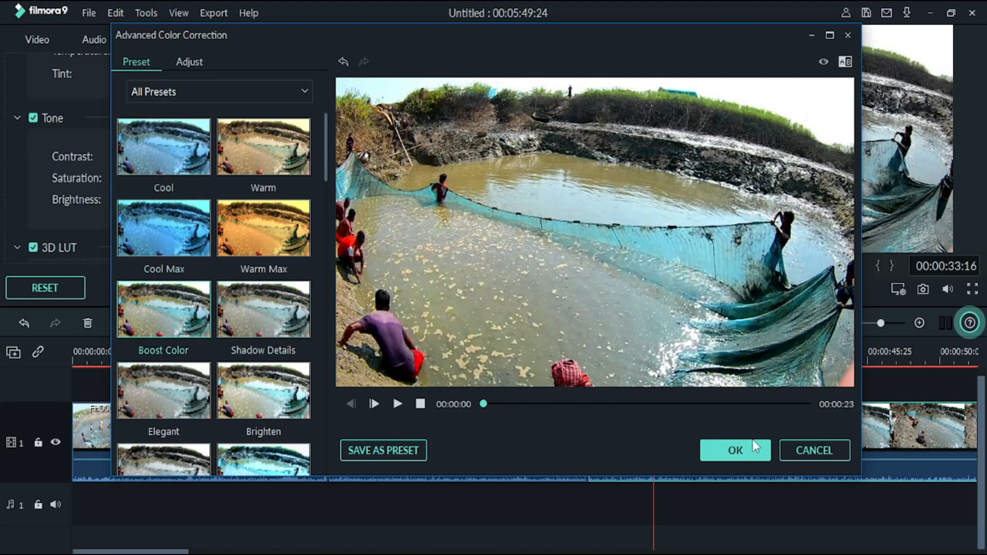
double_click(184, 393)
Step: Apply the Far East color preset to clip FHD0055 and show its Color adjustment values
scroll(241, 404, down, 6)
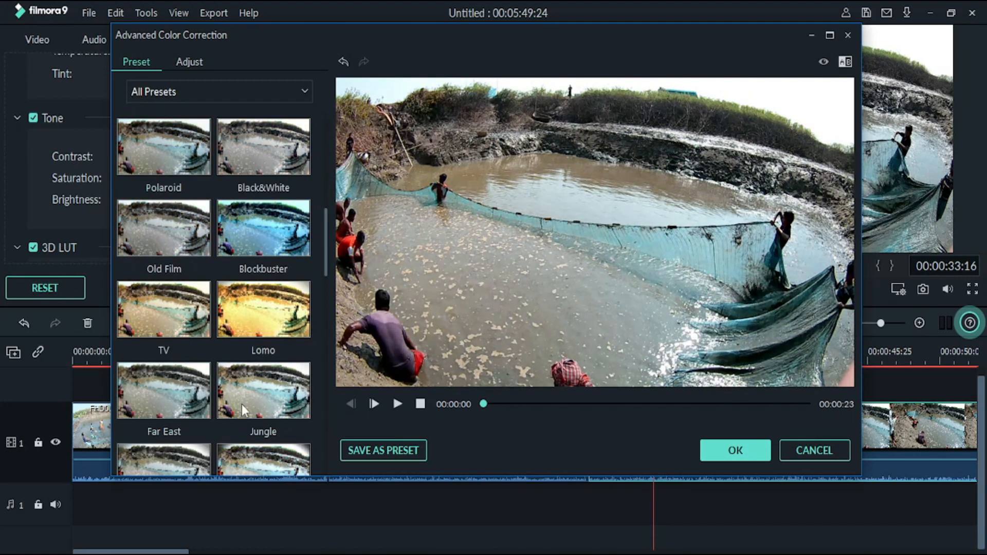
double_click(180, 400)
scroll(308, 360, up, 6)
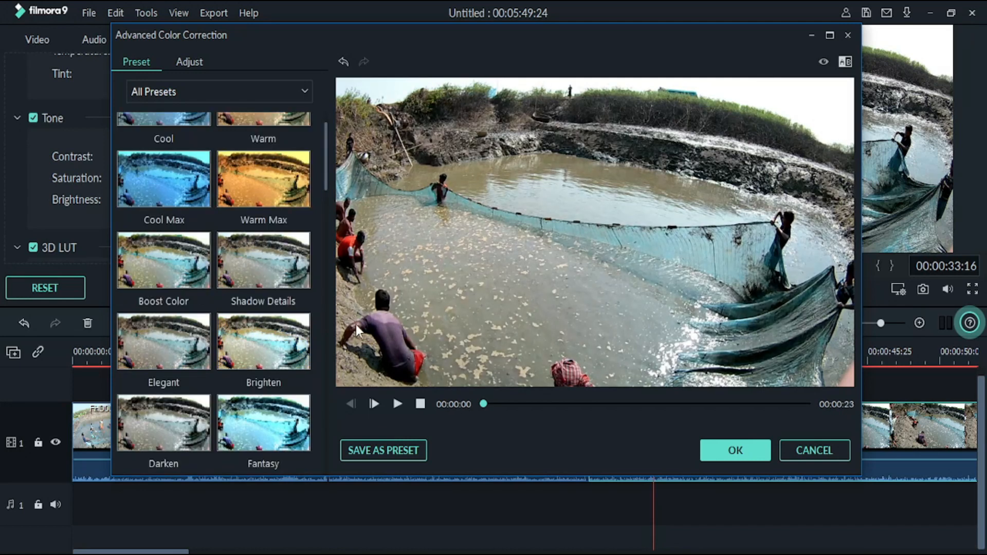
click(183, 61)
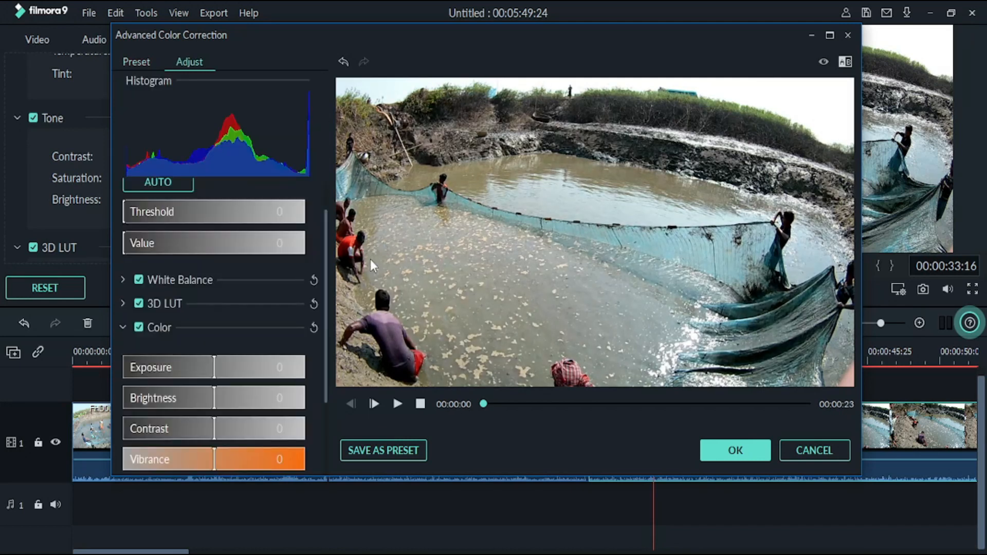
scroll(255, 317, down, 1)
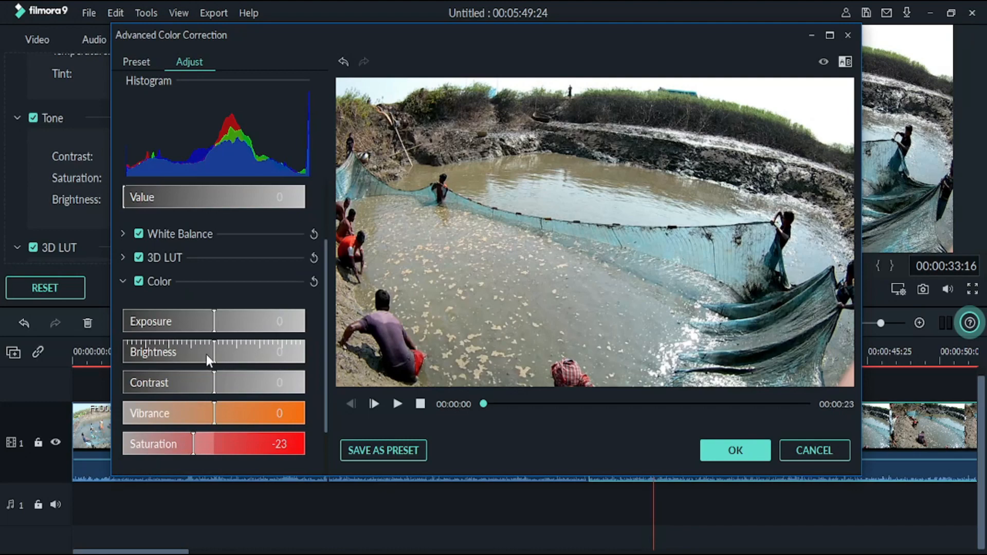
Step: Set clip FHD0055's Color adjustments to exposure -56, brightness 42 and vibrance 50
drag(214, 355, 163, 312)
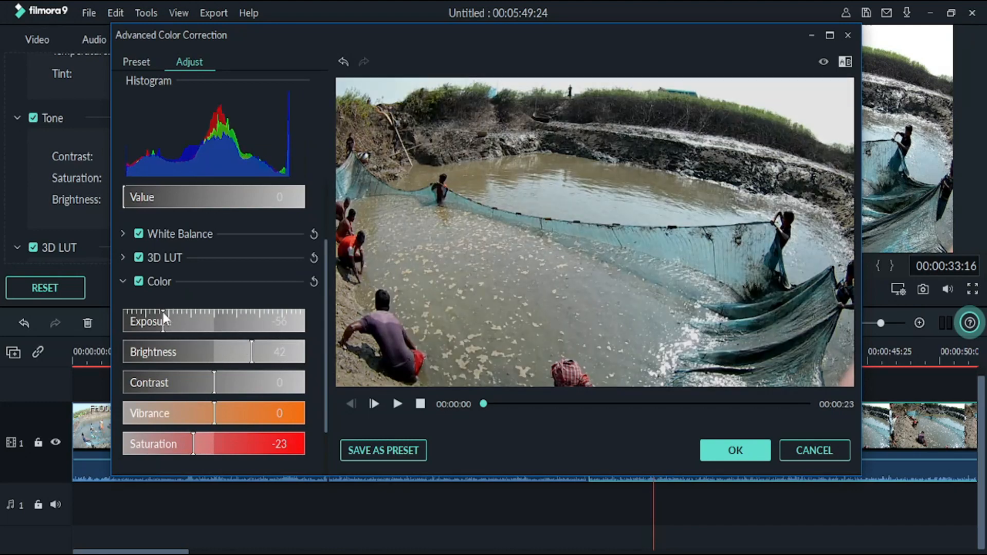
drag(217, 415, 260, 414)
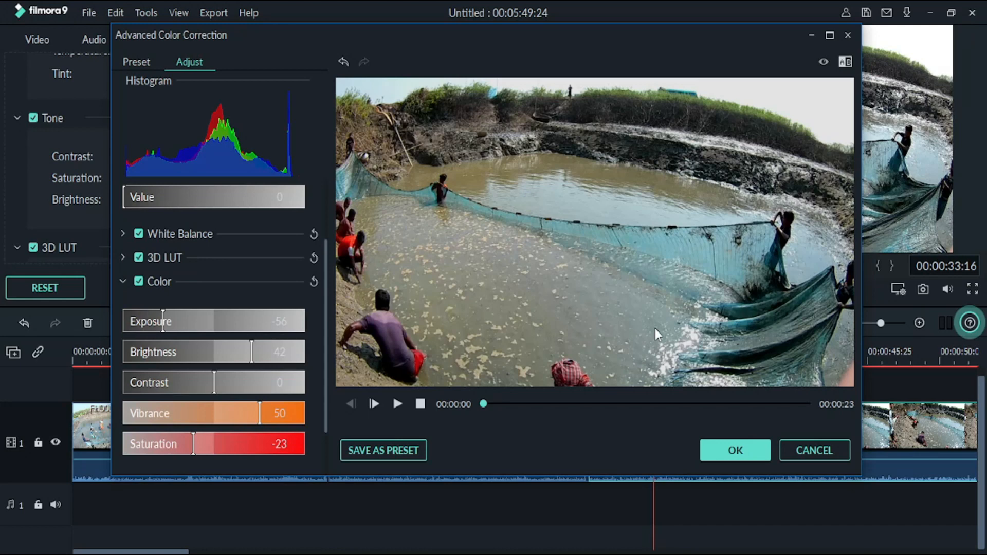
Step: Save the color settings as a custom preset named ggggg and accept the color correction of clip FHD0055
click(362, 447)
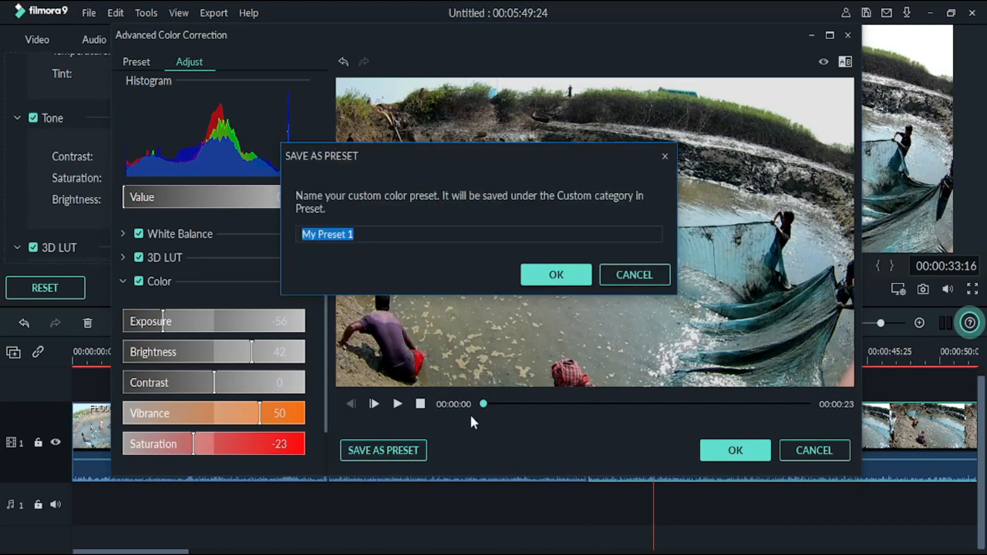
key(BackSpace)
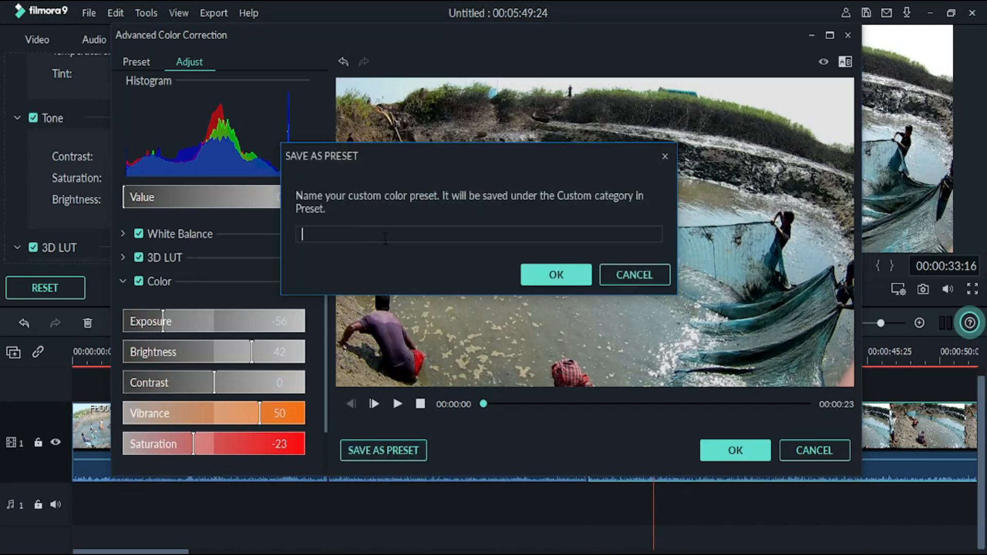
text(ggggg)
click(584, 274)
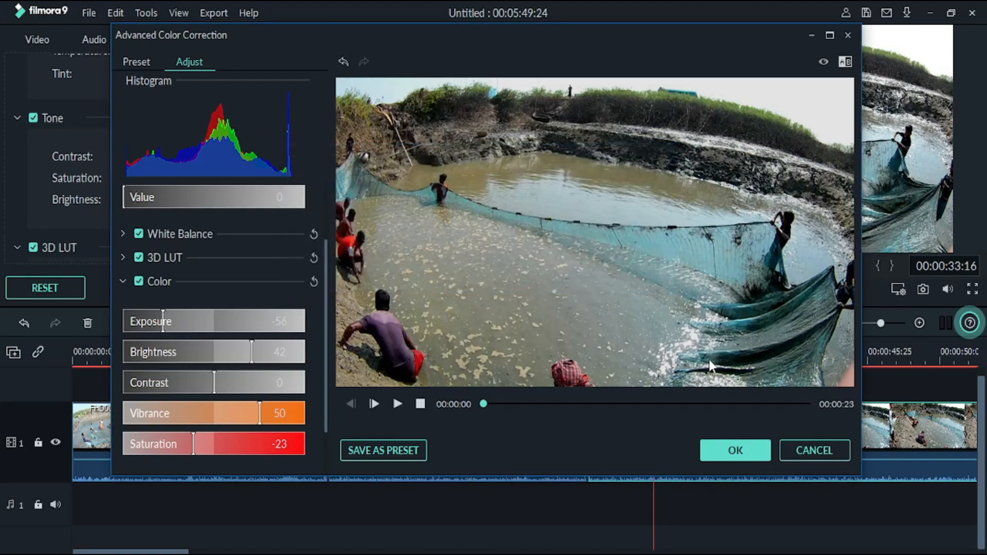
click(743, 445)
click(490, 289)
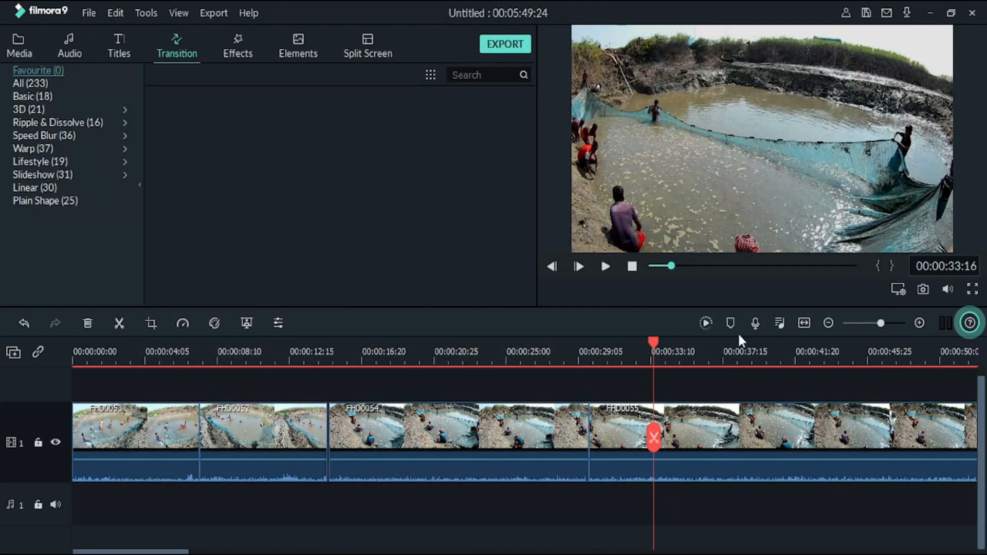
Step: Open the advanced color correction for clip FHD0054 and apply the custom preset ggggg
click(495, 444)
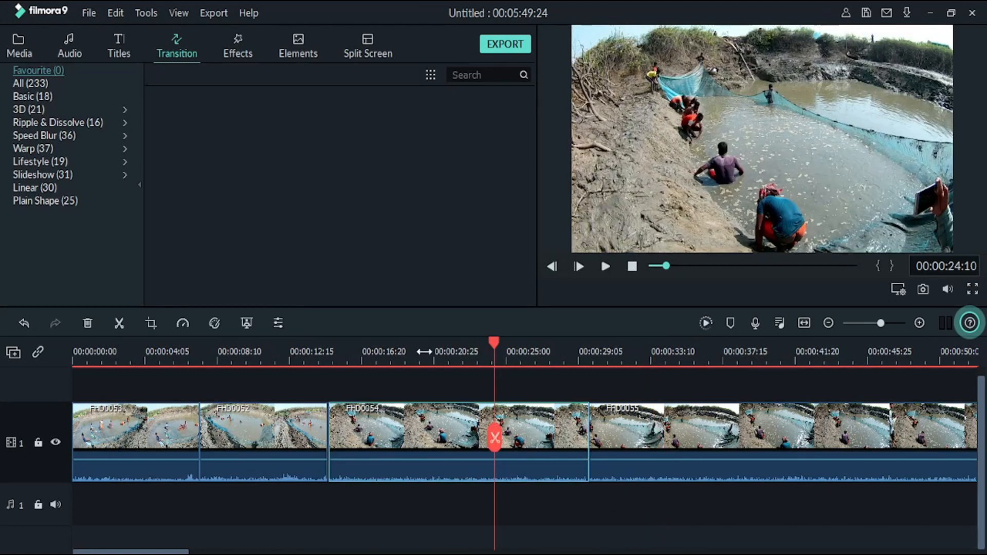
double_click(426, 432)
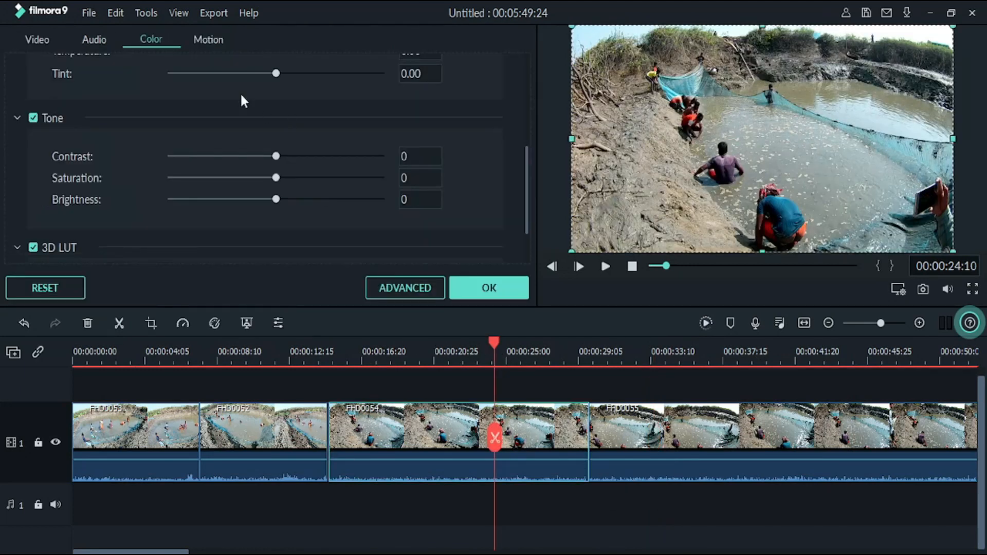
click(423, 286)
click(130, 67)
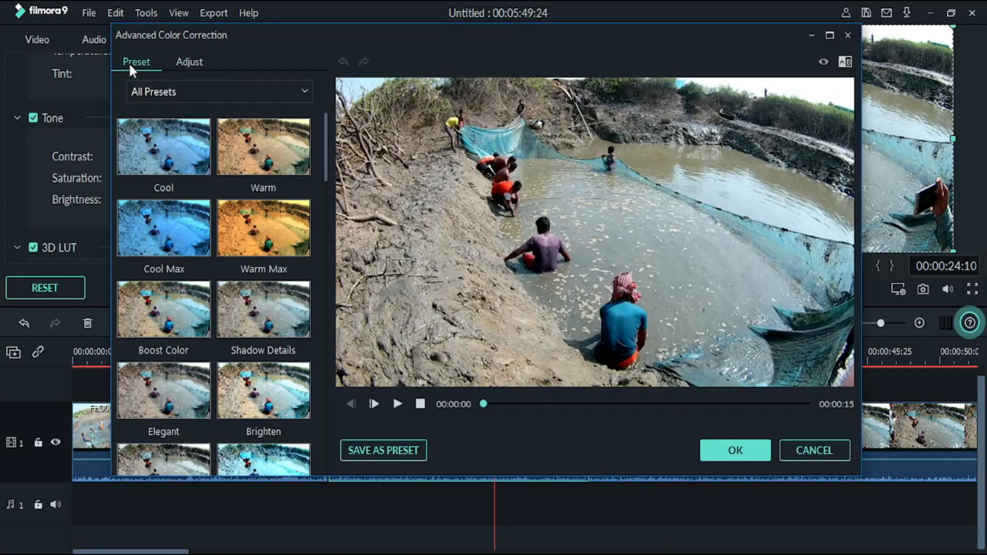
click(207, 93)
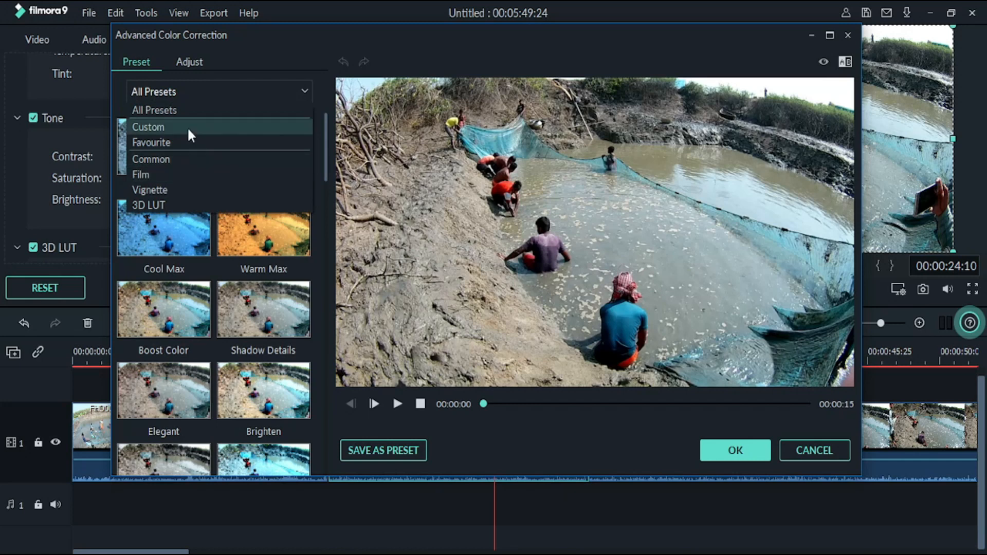
click(187, 126)
scroll(274, 346, down, 1)
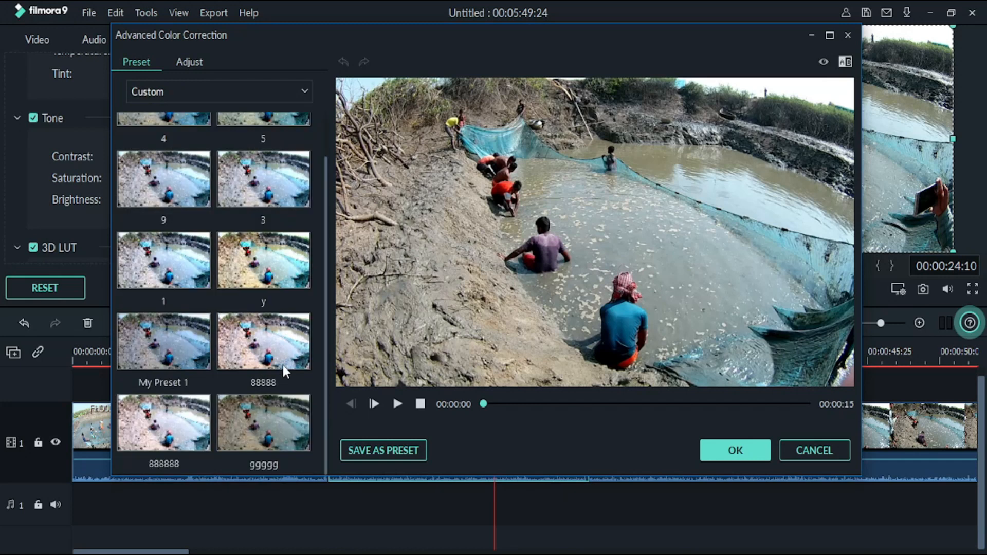
click(252, 435)
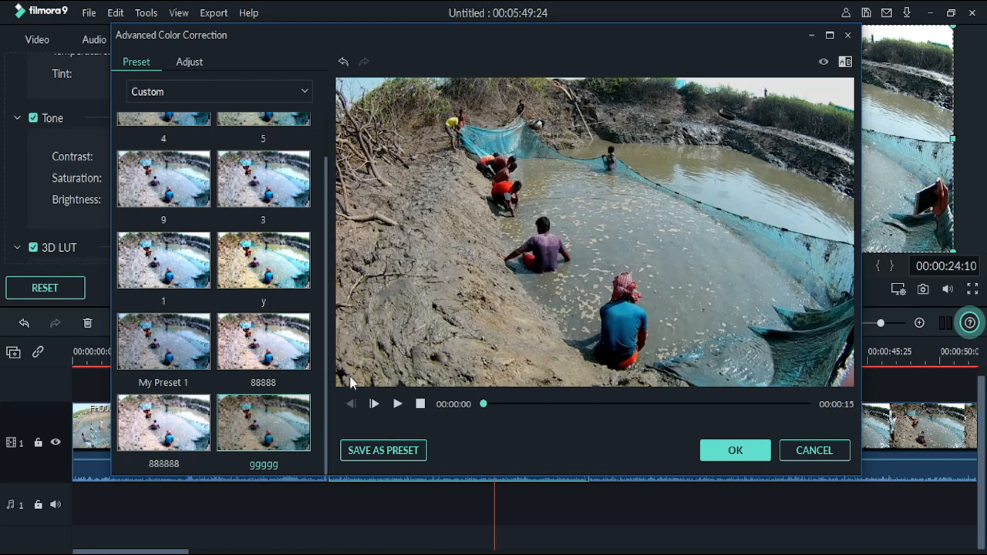
Step: Try the custom presets 4, 5, 3, 9, 1, y, 88888 and My Preset 1 on clip FHD0054
scroll(161, 329, up, 1)
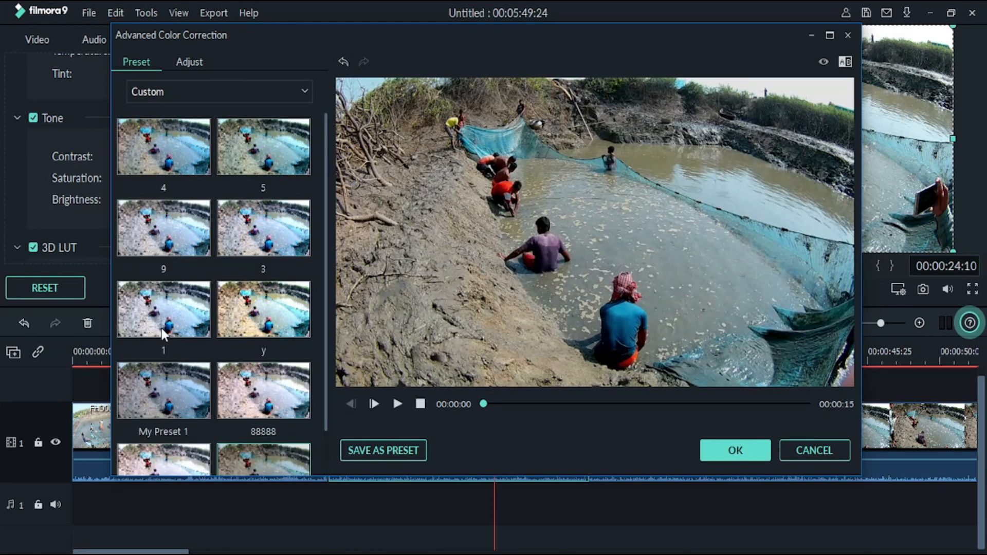
click(144, 144)
click(224, 147)
click(264, 227)
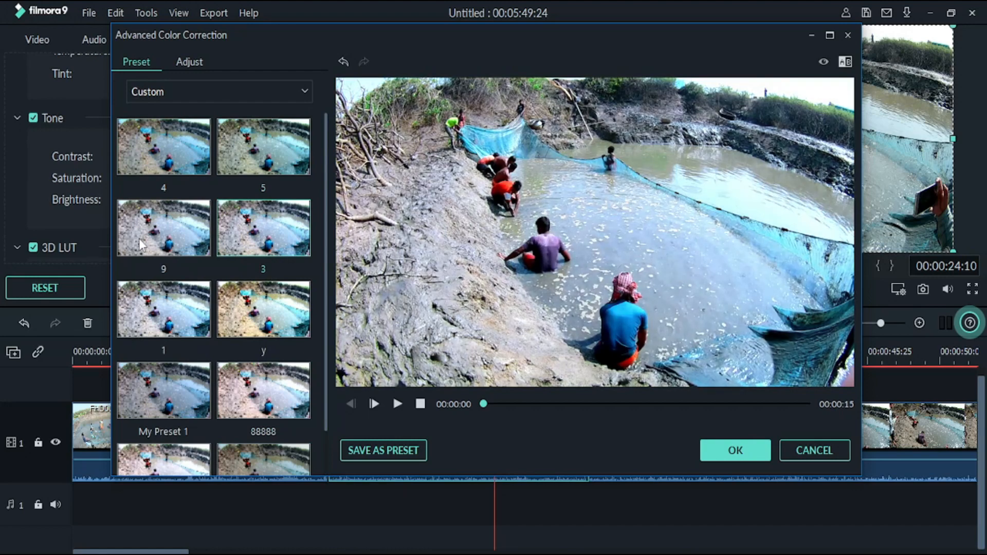
click(139, 239)
click(156, 297)
click(263, 309)
click(303, 387)
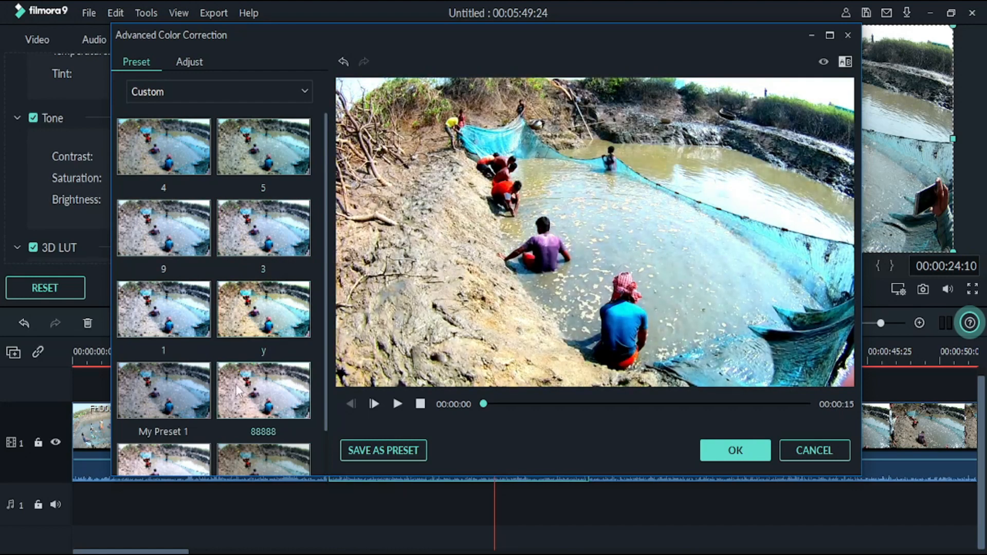
click(208, 387)
Step: Compare the custom presets 88888, ggggg and 888888 on clip FHD0054 by applying them in turn
scroll(207, 386, down, 1)
click(278, 335)
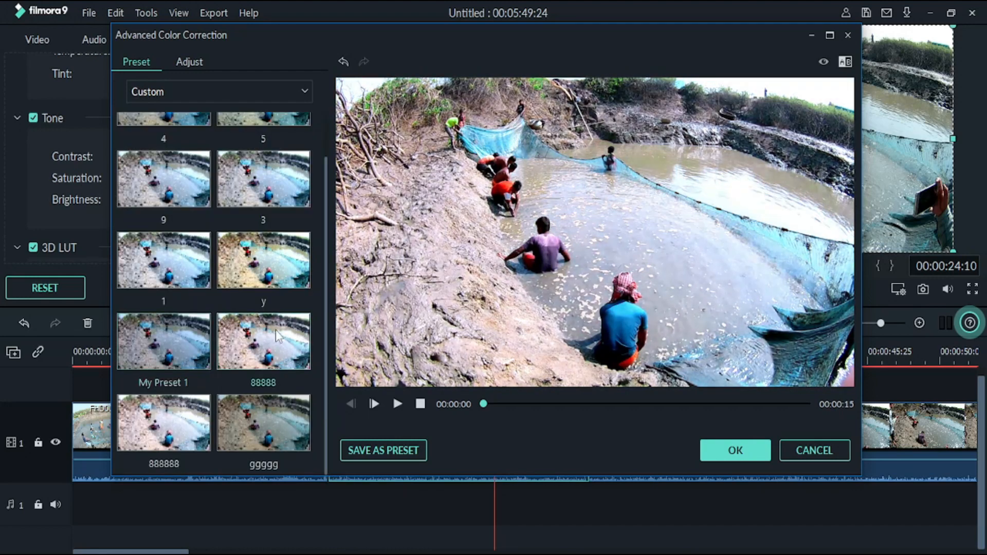
click(256, 419)
click(150, 401)
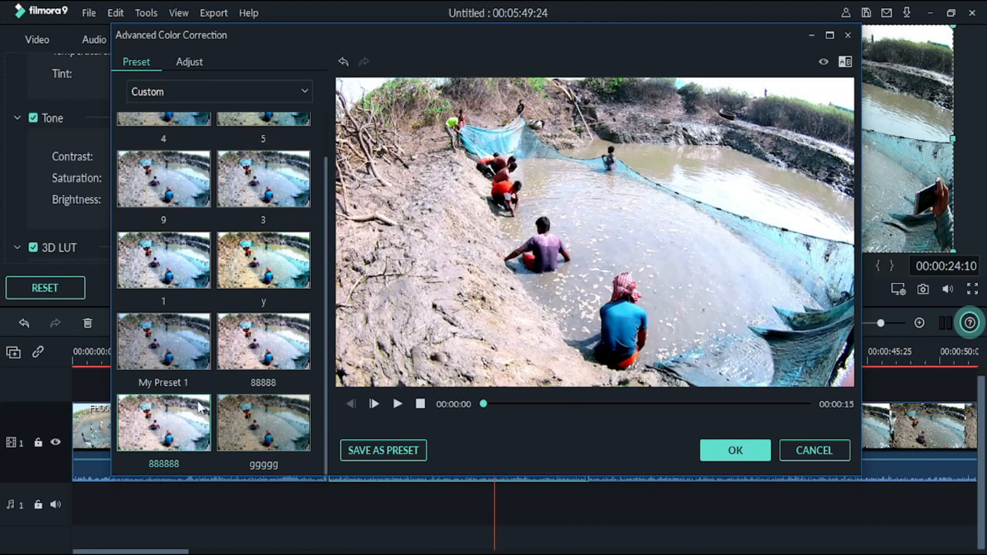
click(283, 424)
click(266, 331)
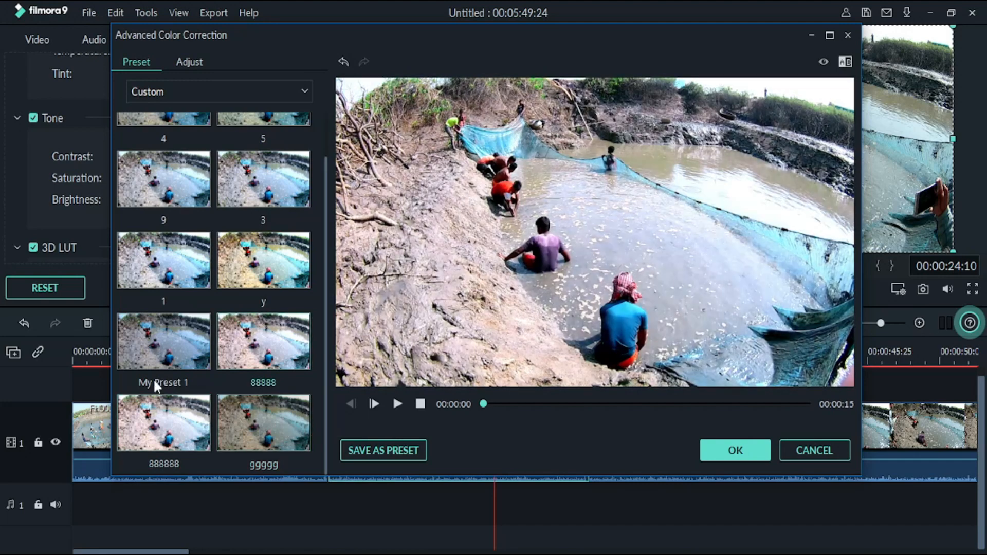
Step: Apply the custom preset 888888 to clip FHD0054, preview it at about 8 seconds and accept the correction
click(145, 404)
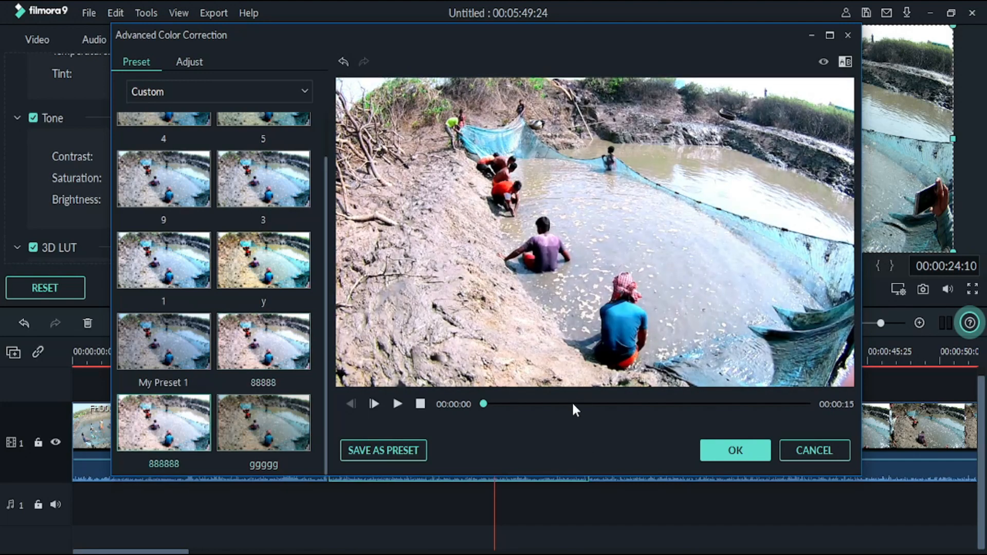
drag(574, 404, 667, 404)
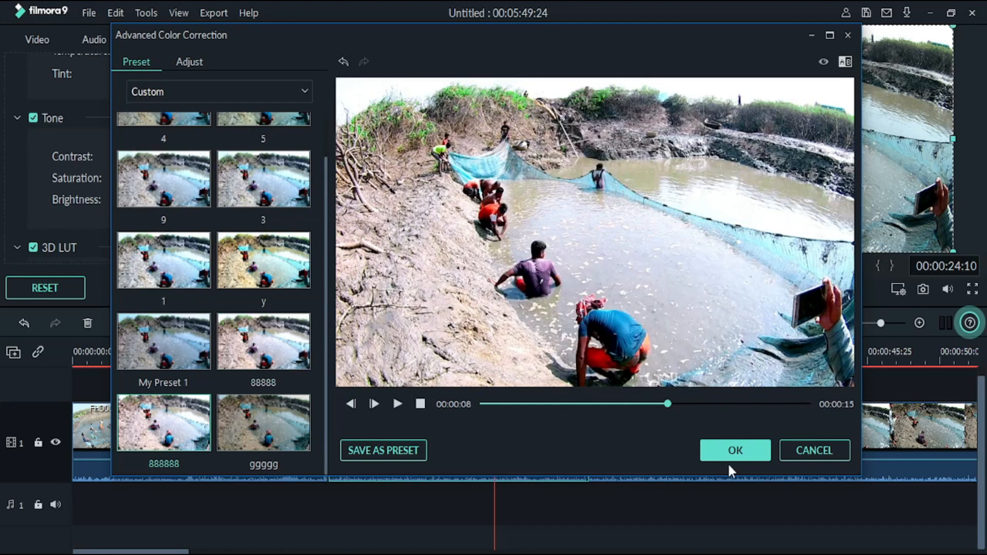
click(729, 459)
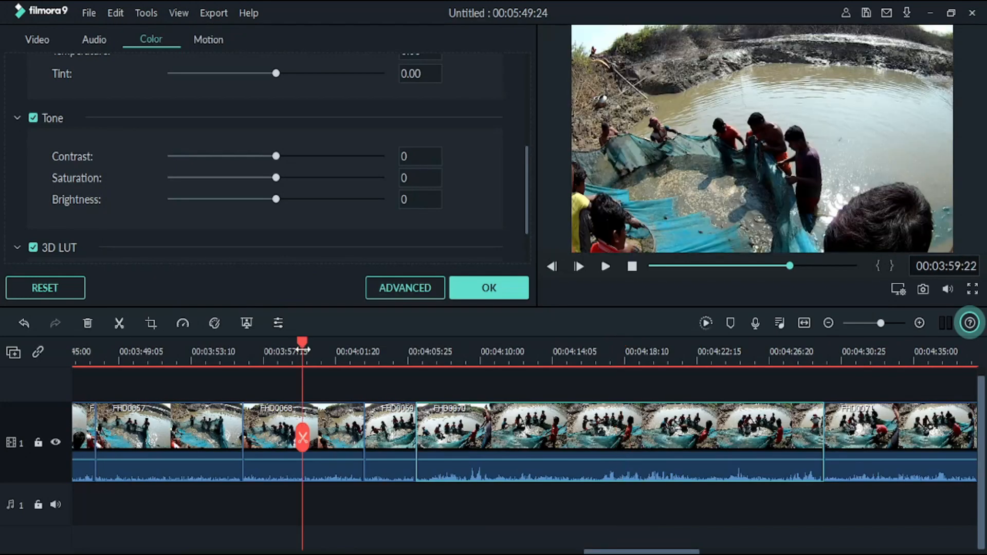
Step: Open the advanced color correction for clip FHD0070 and list the custom color presets
click(389, 289)
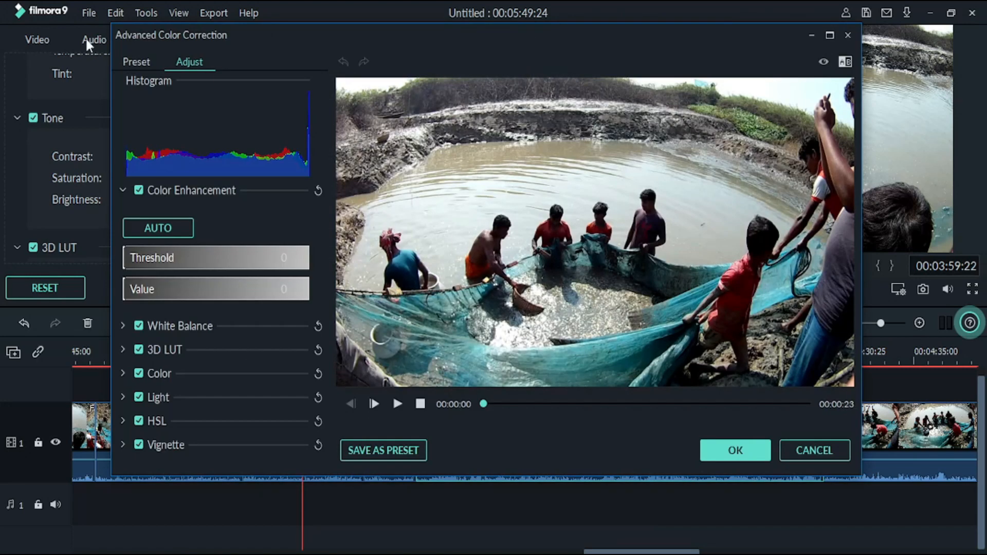
click(127, 63)
click(182, 92)
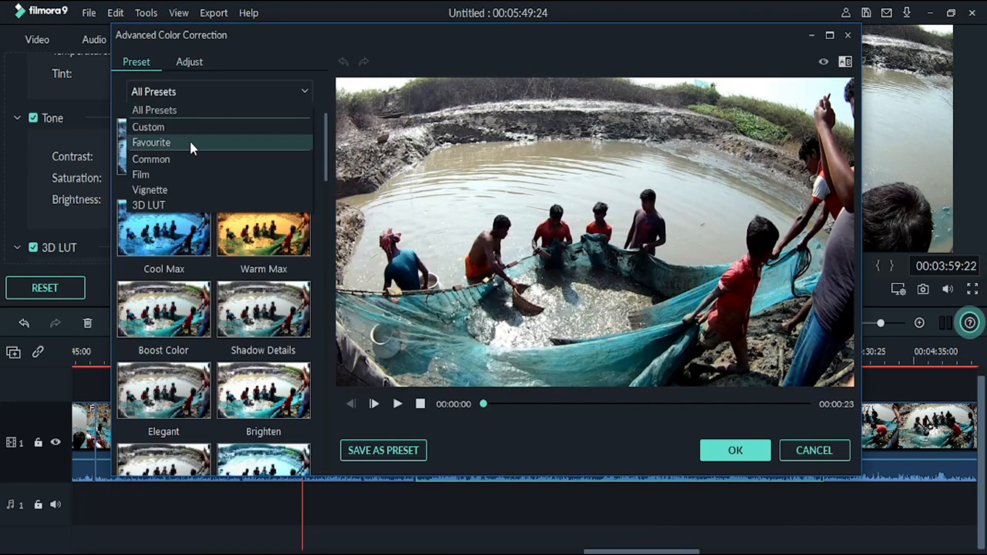
click(184, 128)
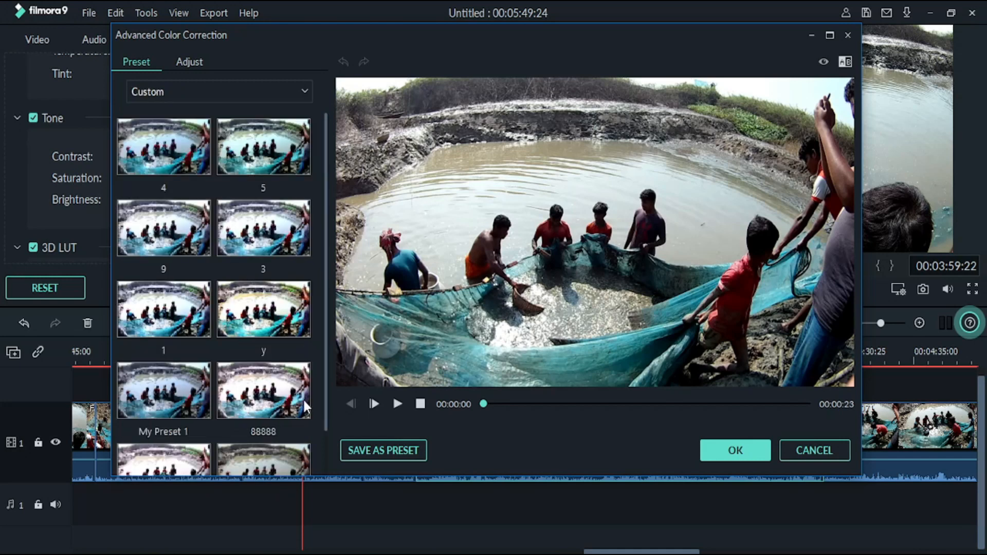
scroll(191, 391, down, 1)
Step: Compare the custom presets My Preset 1, 888888 and ggggg on clip FHD0070, then apply 88888
click(169, 354)
click(194, 435)
click(251, 429)
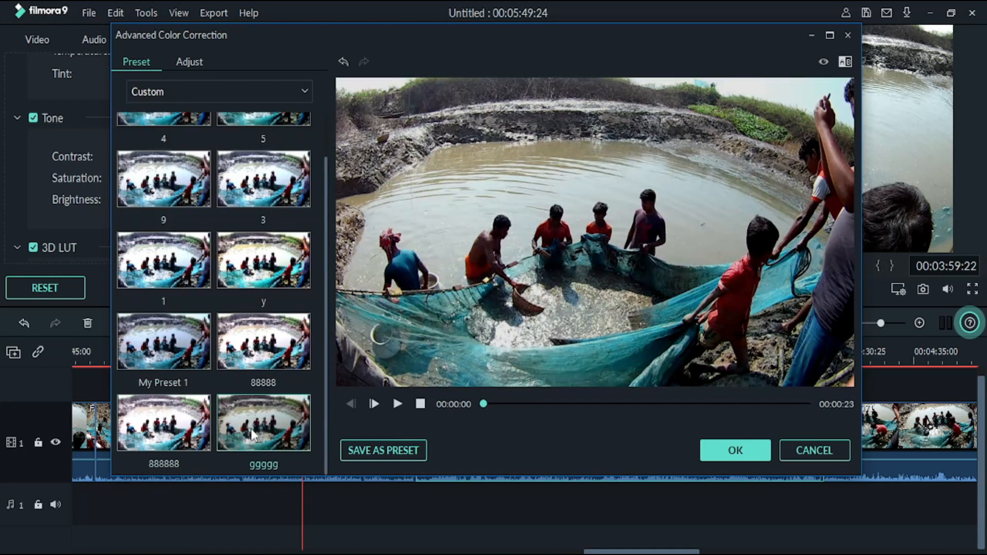
click(160, 440)
click(271, 363)
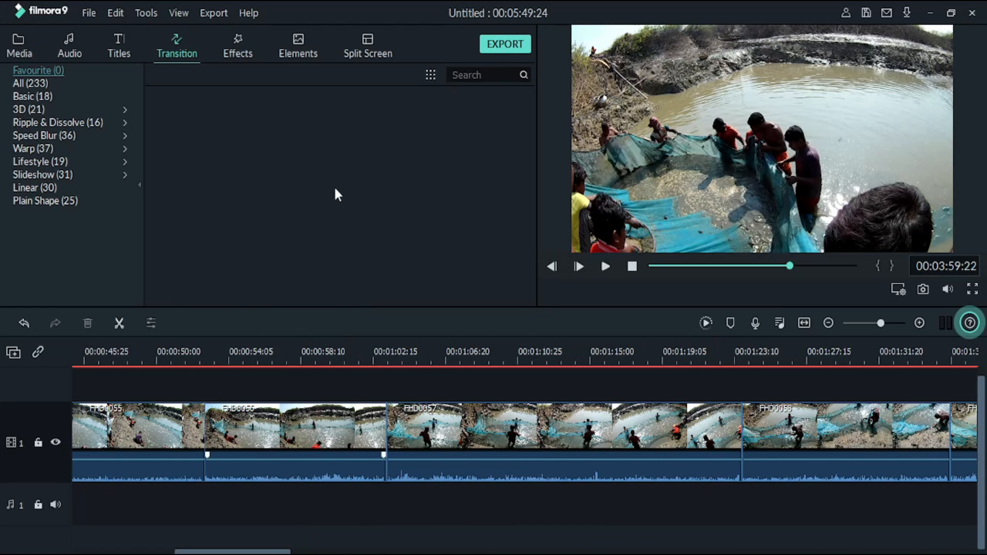
Step: Show the project's imported video clips in the media library through FHD0077
click(69, 46)
click(19, 46)
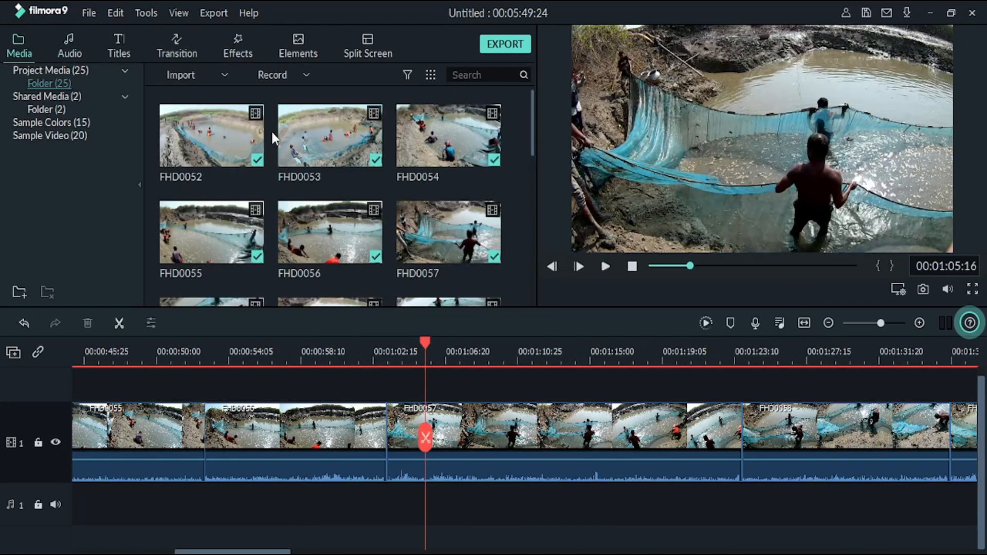
scroll(482, 252, down, 10)
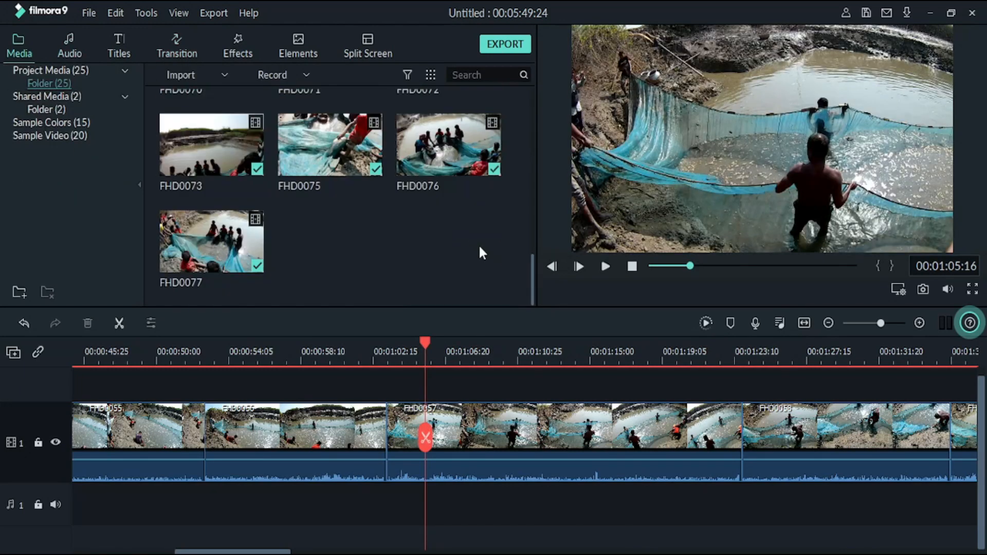
Step: Switch to File Explorer and try to add video clips from the open folder to the media library
click(177, 76)
click(402, 284)
key(alt+Tab)
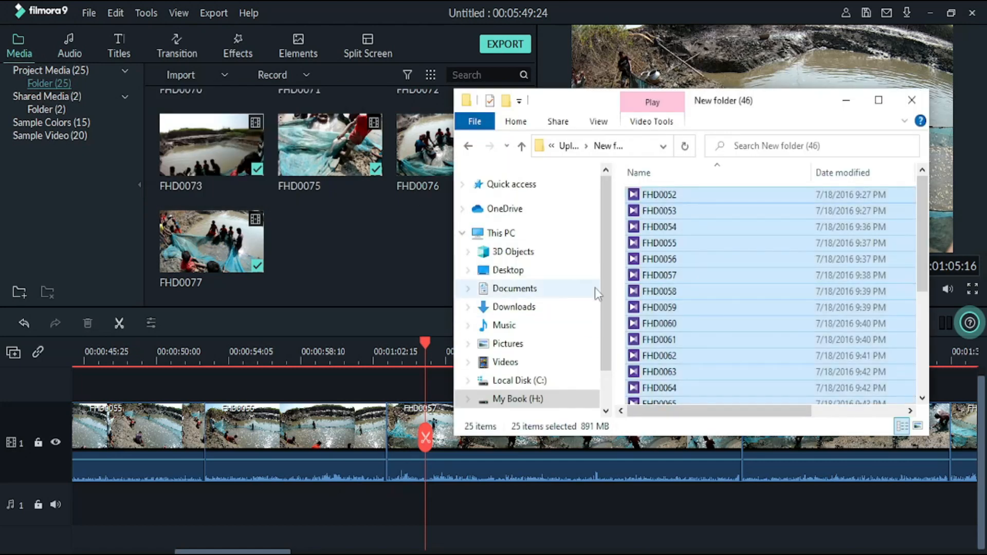
click(662, 276)
drag(662, 277, 329, 252)
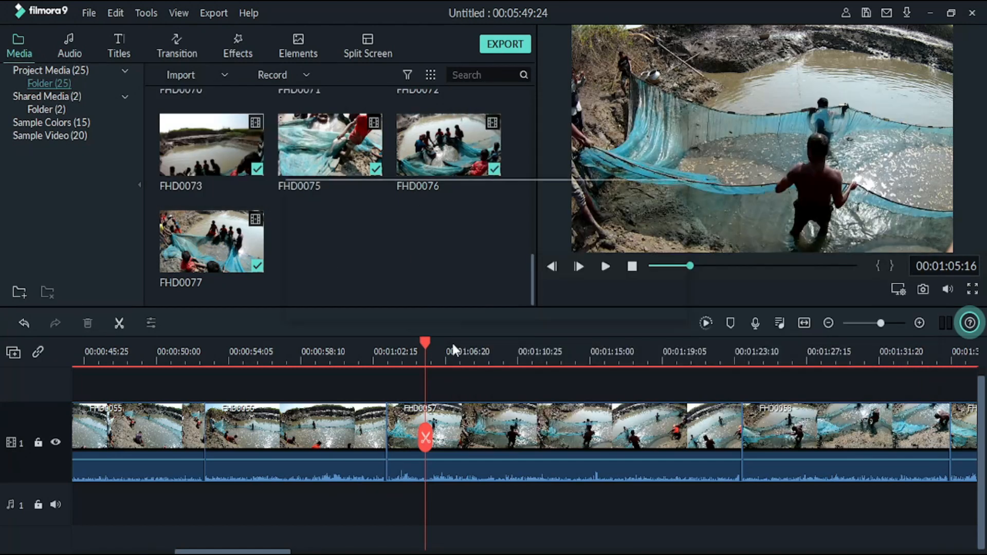
Step: Start importing media files and browse to the My Book (H:) drive
click(183, 75)
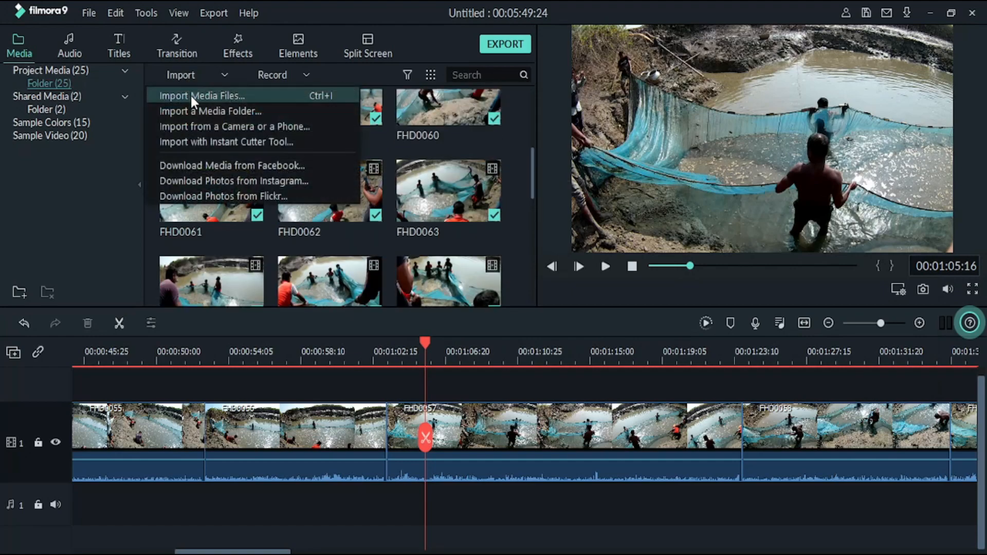
click(190, 94)
click(52, 150)
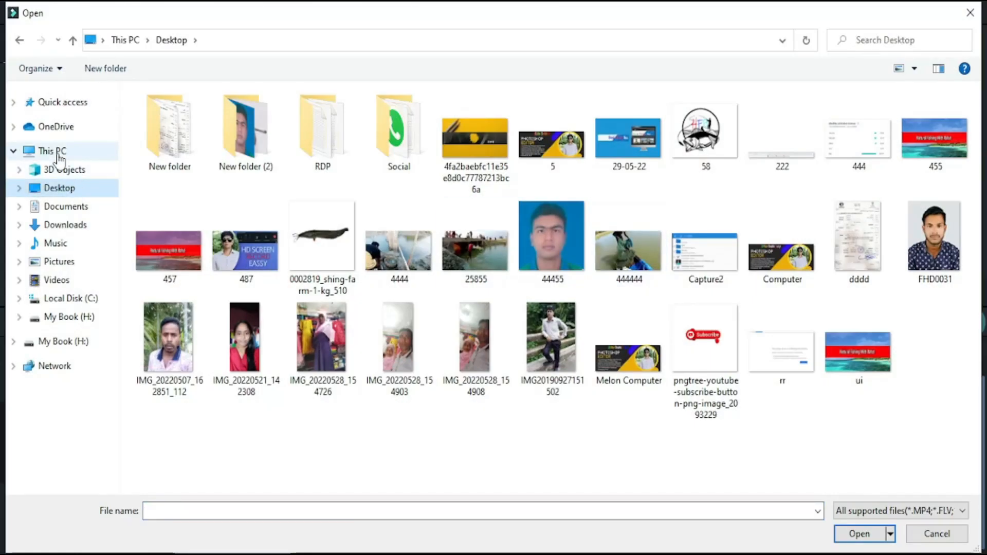
click(456, 249)
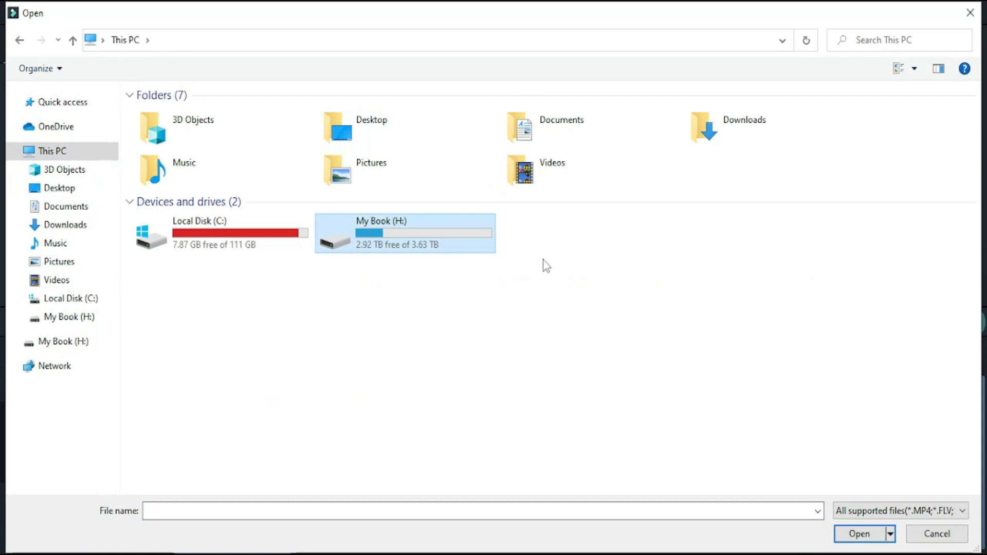
double_click(466, 249)
double_click(468, 249)
key(alt+Left)
key(alt+Left)
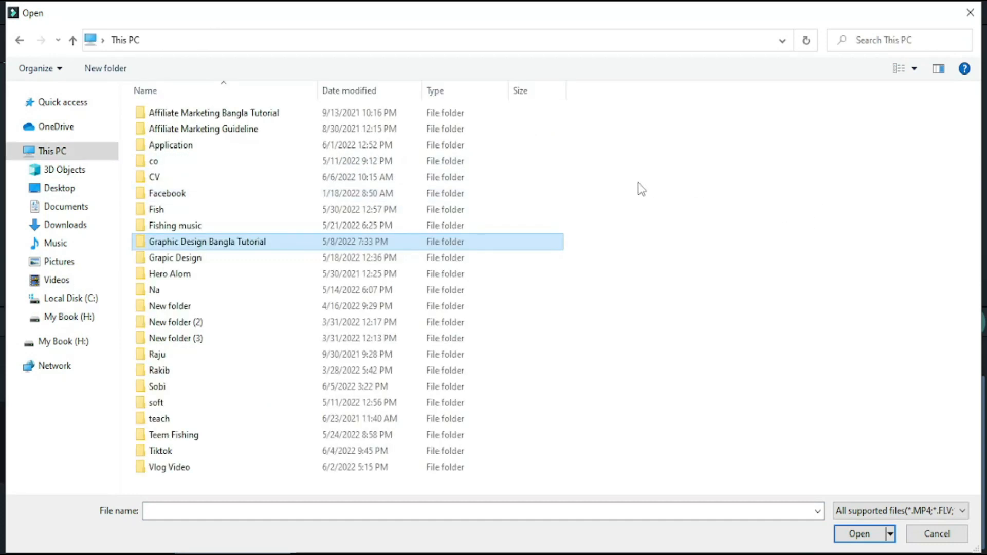
Step: Import Body And Attitude - DJ Freedem from the Fishing music folder and place it on audio track 1
double_click(428, 224)
double_click(166, 210)
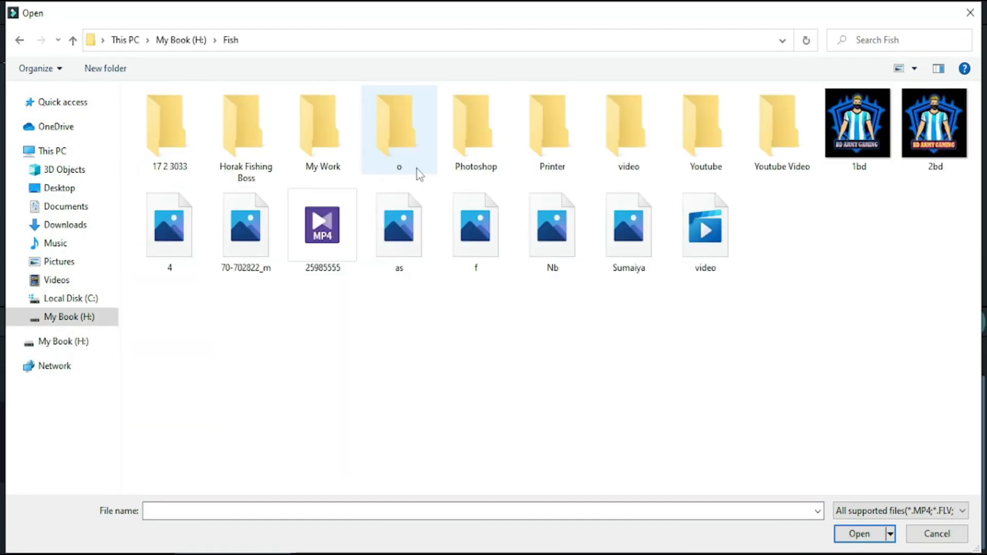
key(alt+Left)
double_click(205, 226)
click(159, 177)
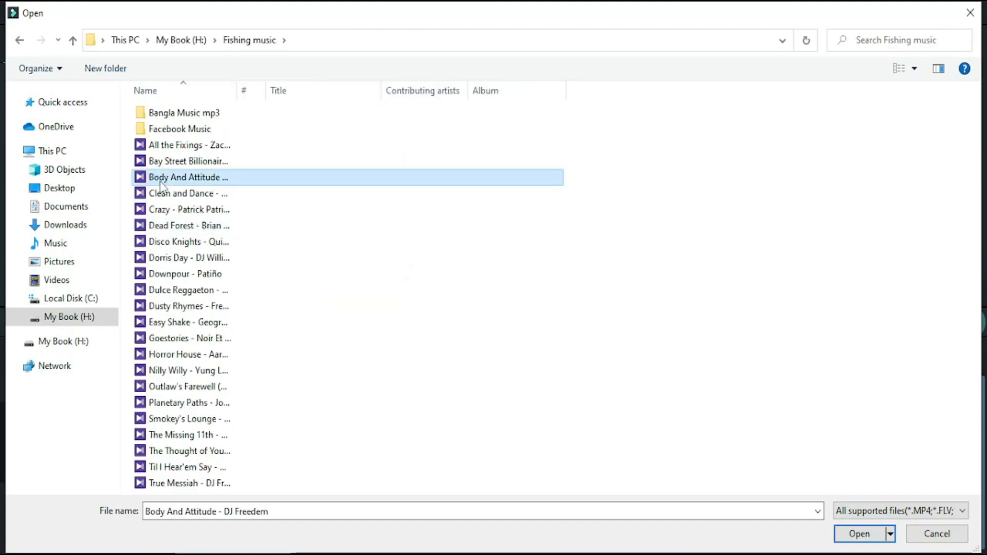
double_click(159, 181)
drag(310, 253, 44, 499)
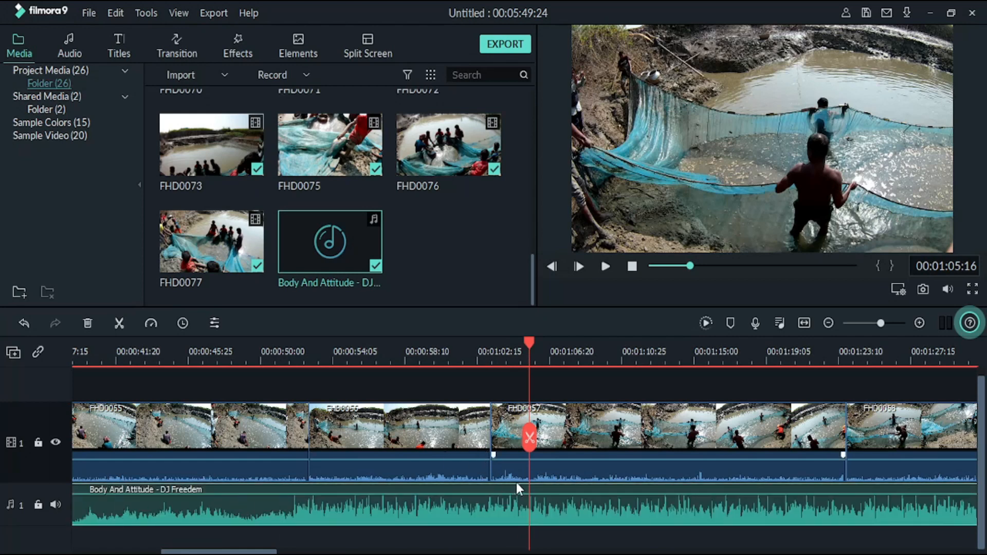
Step: Try lowering the music clip's volume in its audio settings, and undo the volume change
double_click(606, 512)
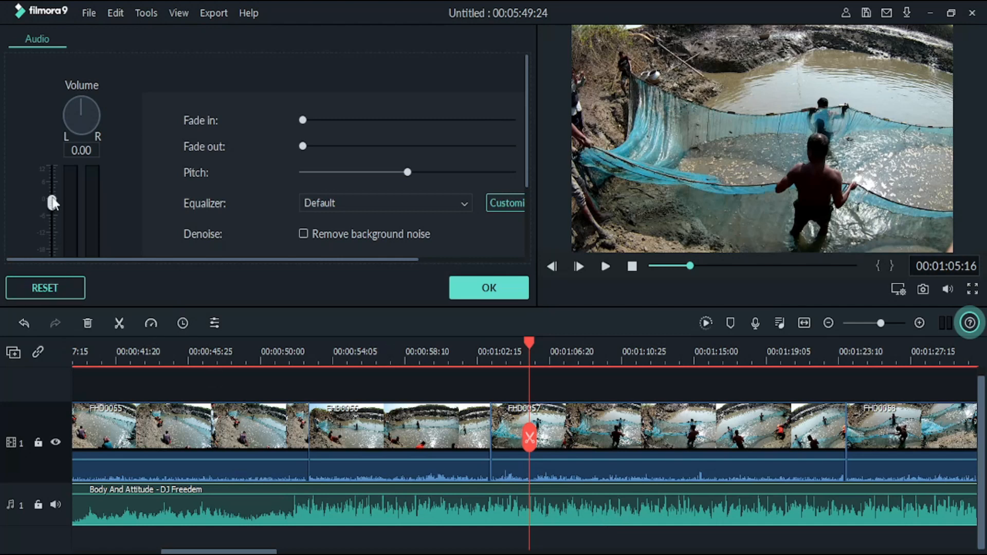
drag(52, 203, 53, 240)
scroll(135, 240, down, 2)
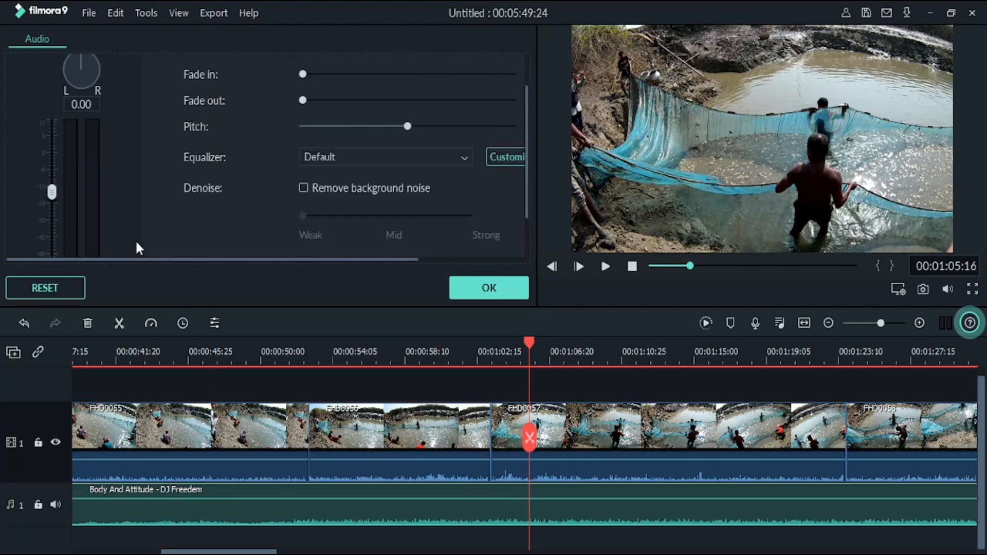
drag(55, 150, 54, 169)
click(486, 286)
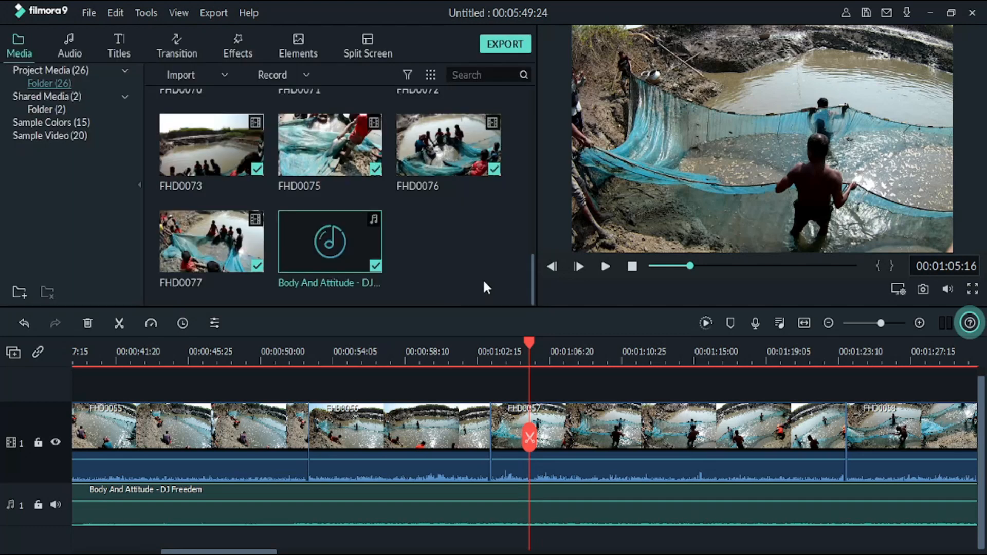
key(ctrl+z)
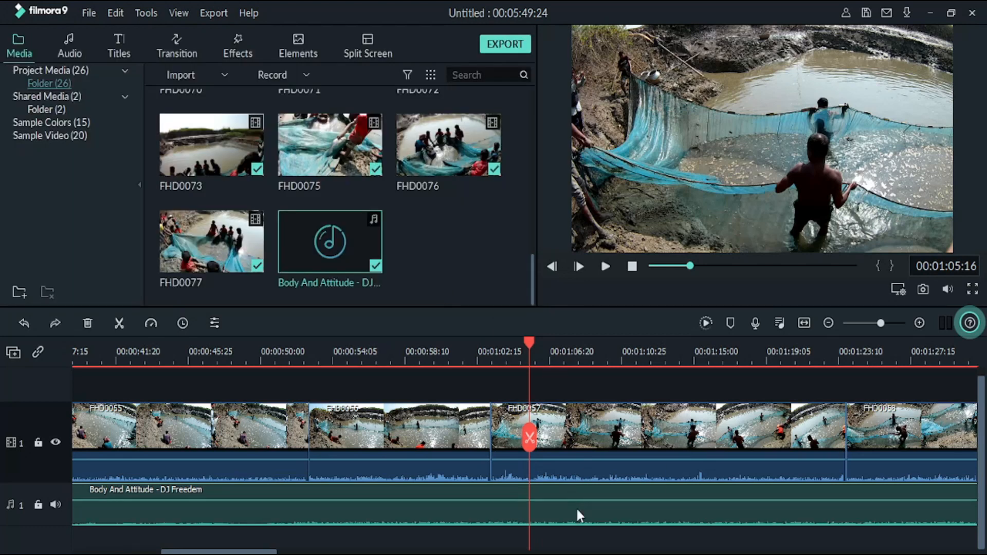
Step: Lower the music clip's volume to -8.36 dB directly on the timeline
mouse_move(548, 493)
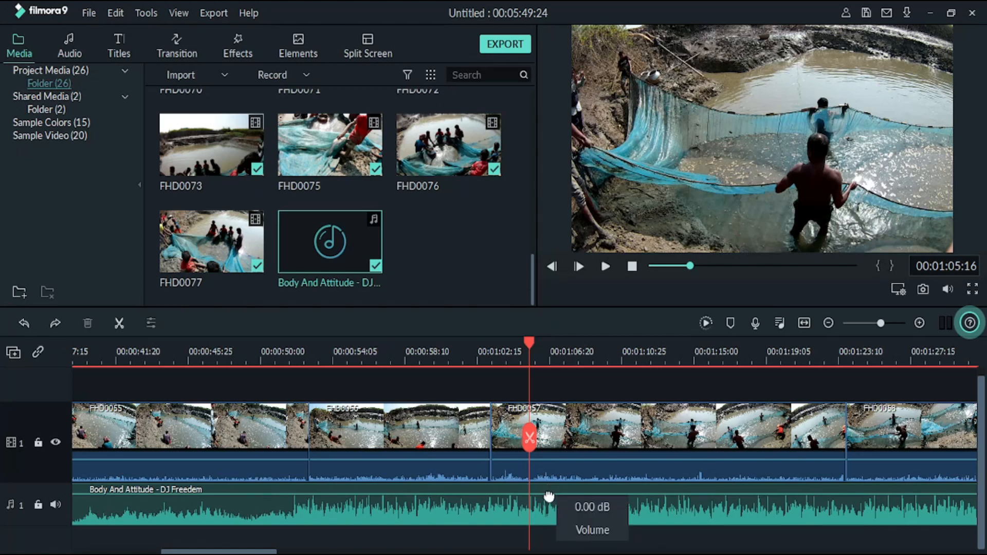
click(549, 496)
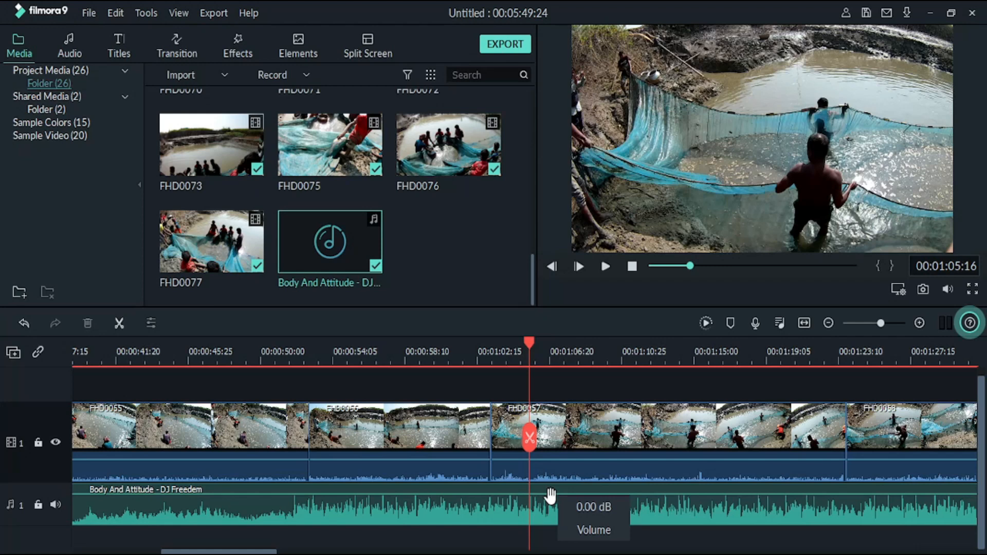
mouse_move(550, 498)
mouse_down()
mouse_move(549, 510)
mouse_move(550, 498)
mouse_up()
Step: Split the music clip at 00:03:42:04 and delete the part after the cut
click(380, 356)
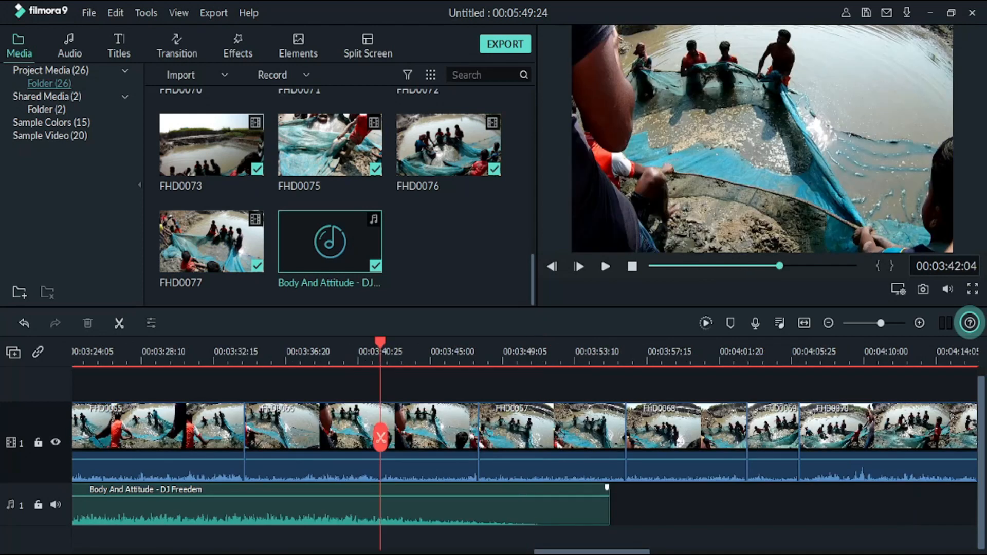
click(390, 525)
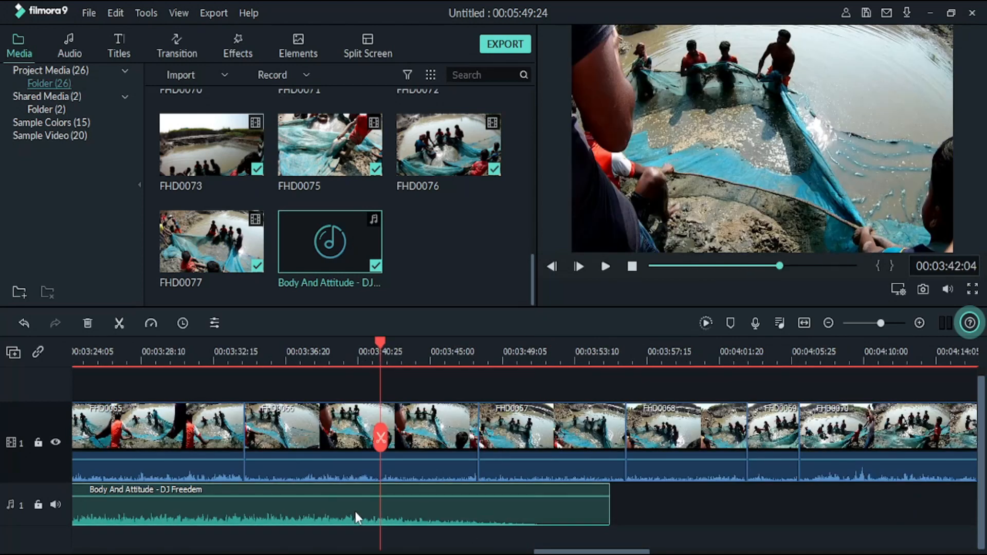
click(122, 323)
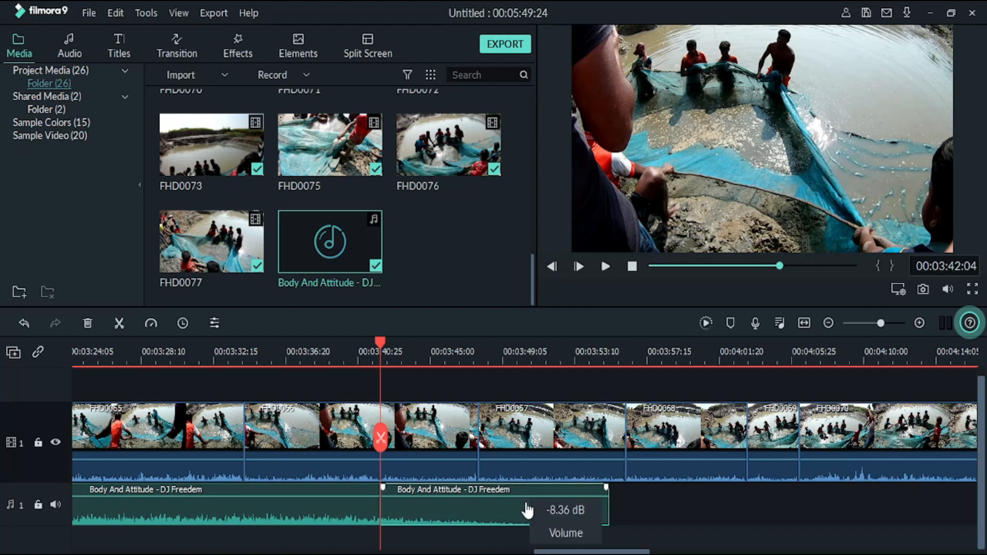
right_click(526, 501)
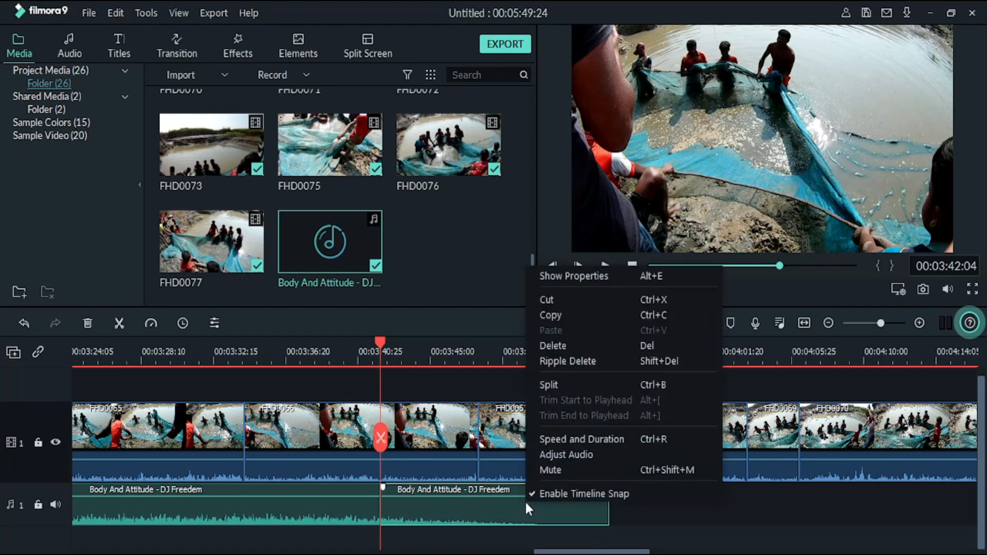
click(579, 355)
click(342, 513)
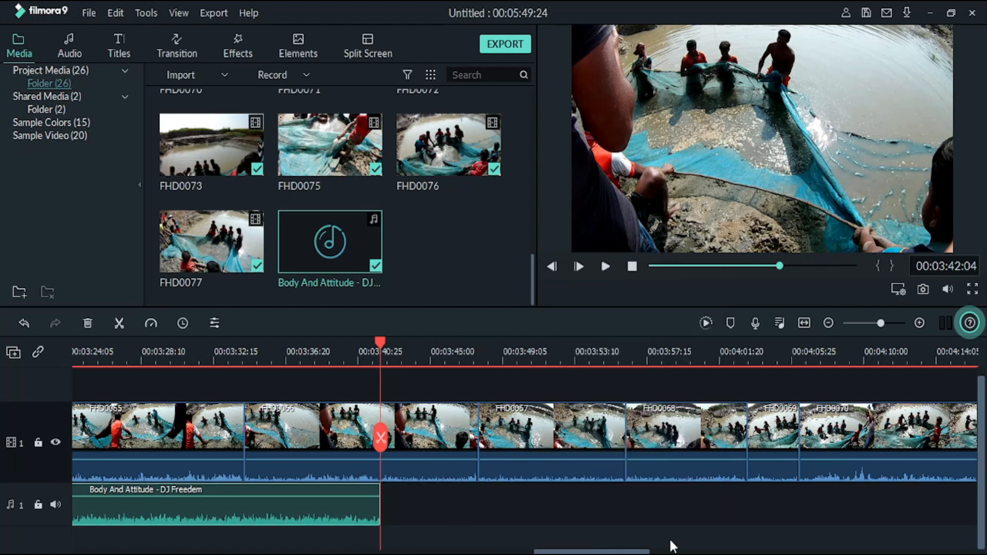
Step: Add a fade-out of about 6.4 s at the music clip's end on the timeline and check it in the audio settings
drag(558, 551, 516, 528)
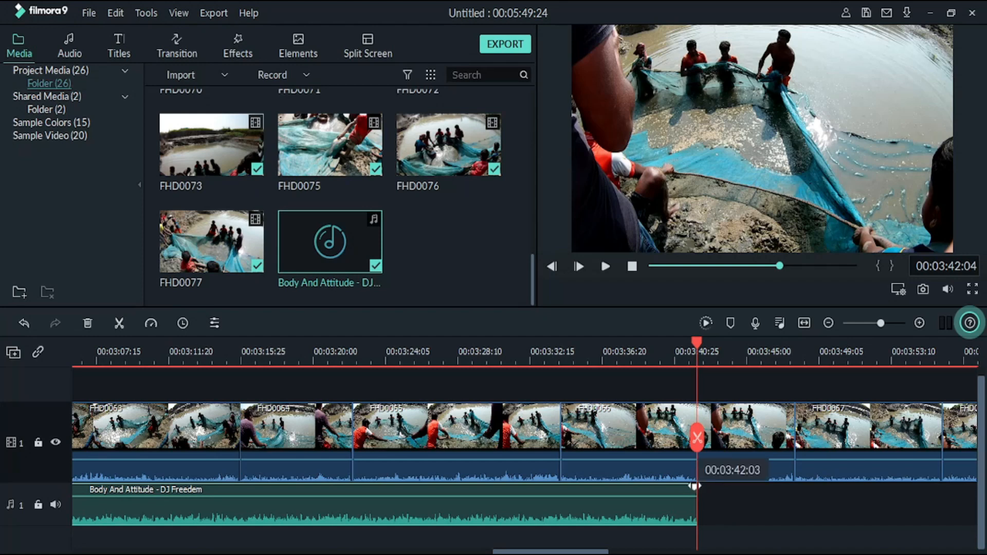
drag(694, 486, 586, 508)
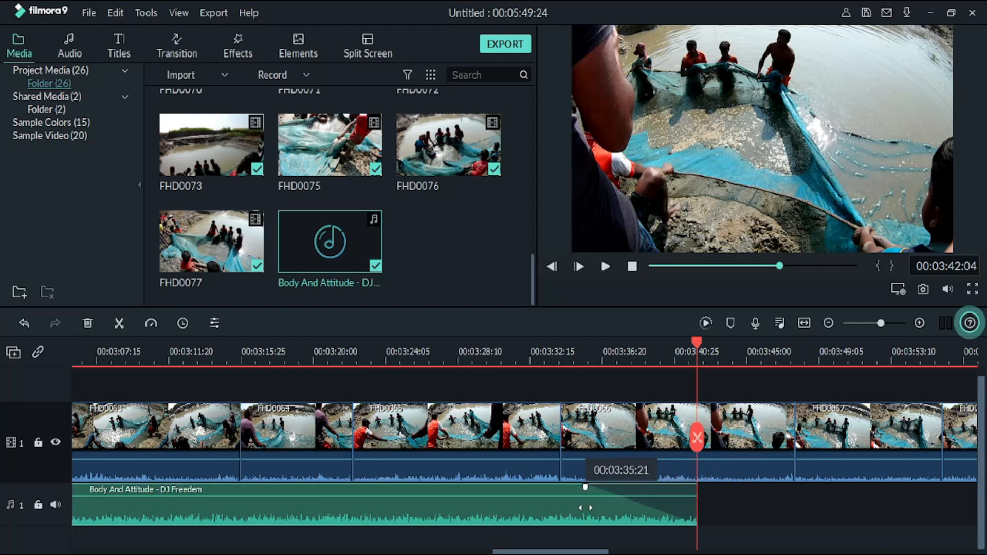
double_click(628, 509)
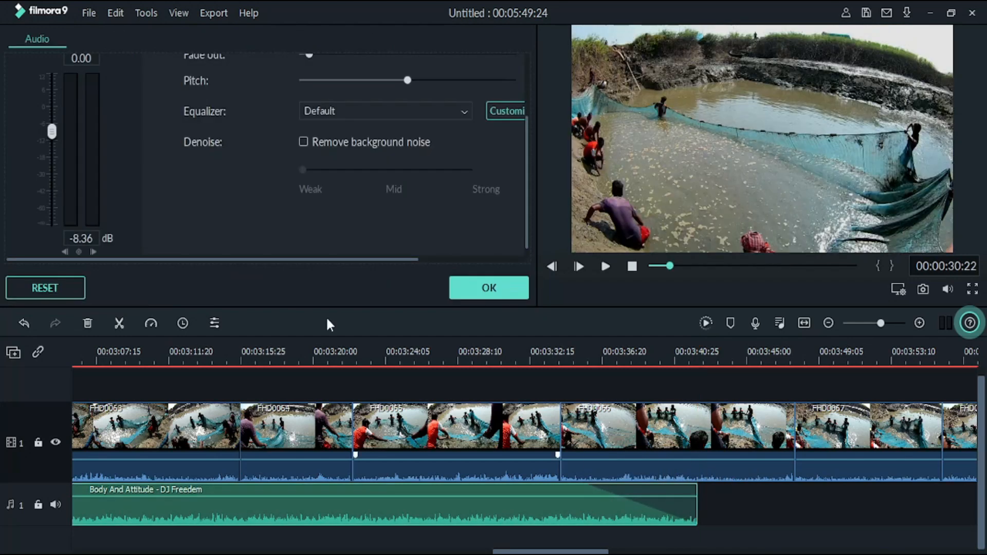
scroll(342, 350, up, 1)
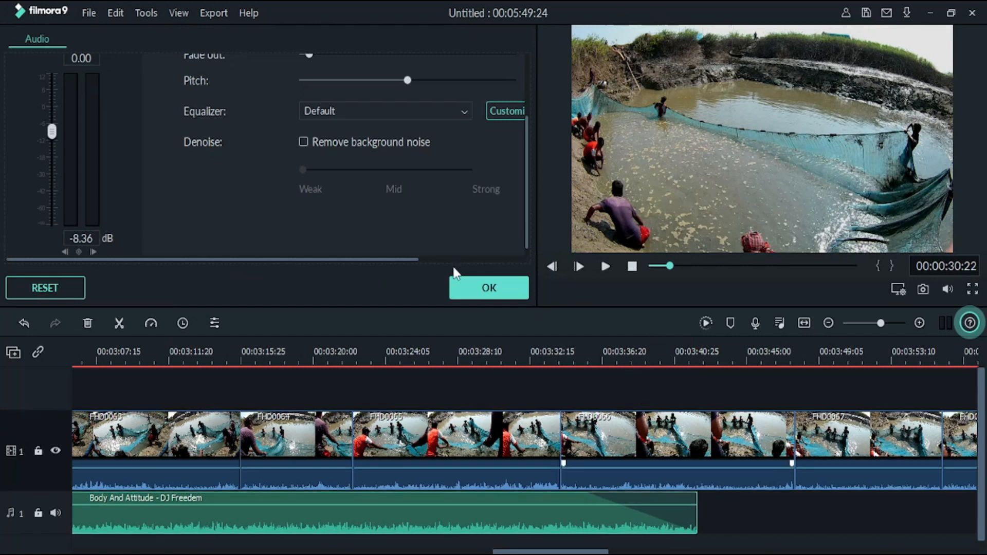
drag(365, 260, 498, 279)
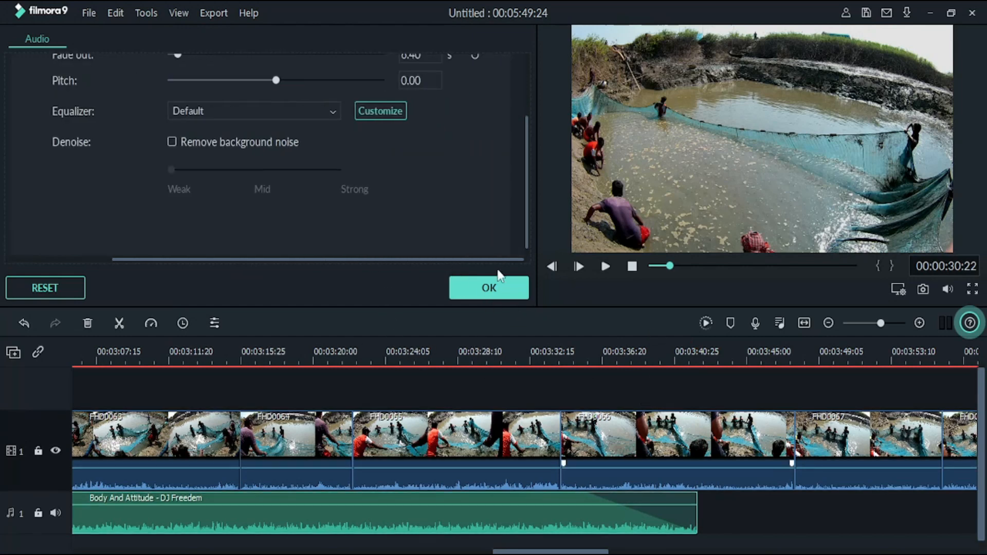
scroll(282, 163, up, 3)
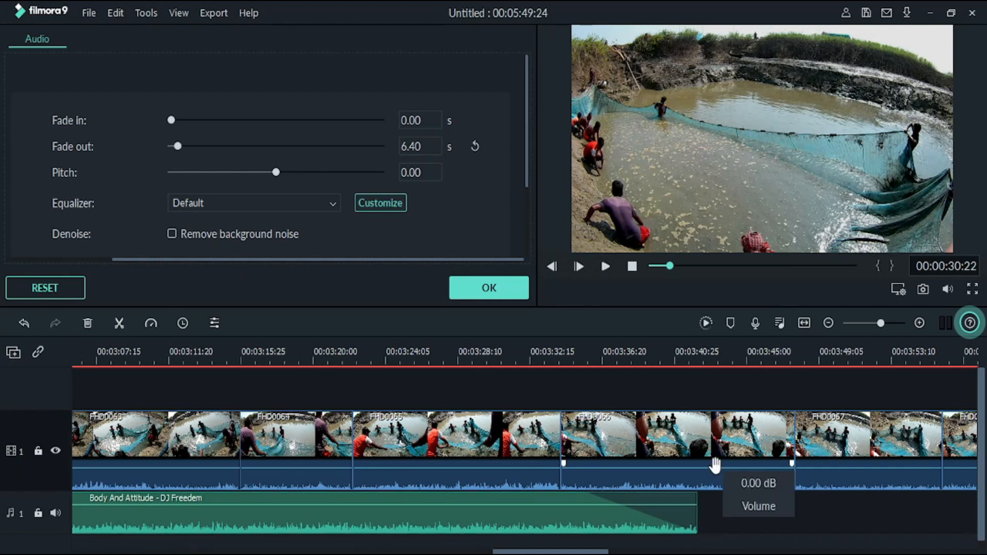
click(509, 292)
Step: Set the music clip's fade-out to 4.60 s in its audio settings
double_click(660, 531)
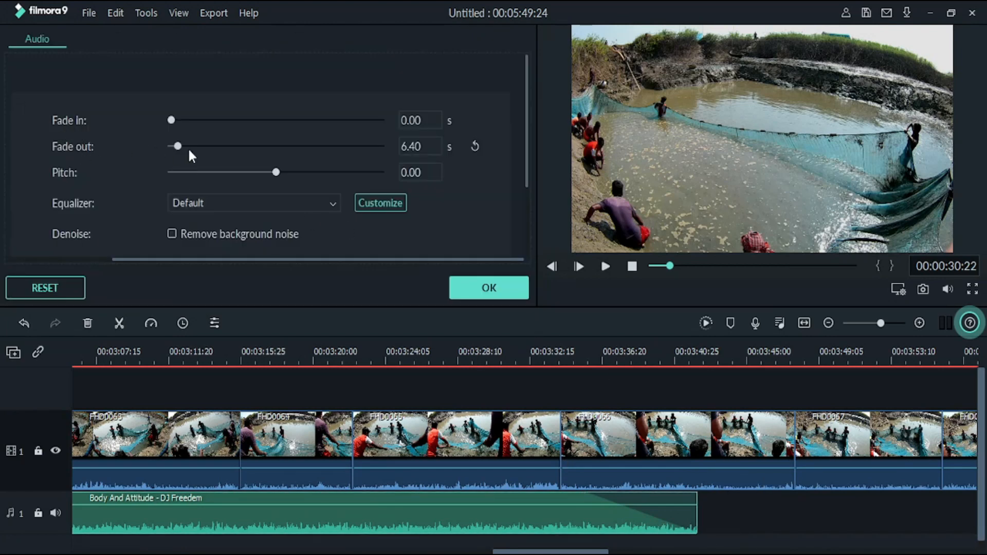
drag(185, 145, 454, 162)
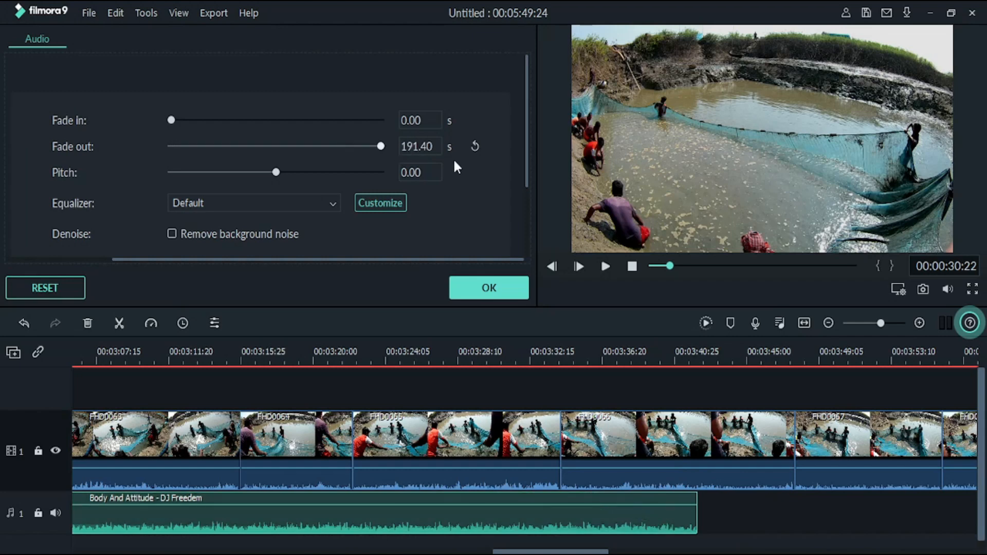
drag(381, 147, 176, 149)
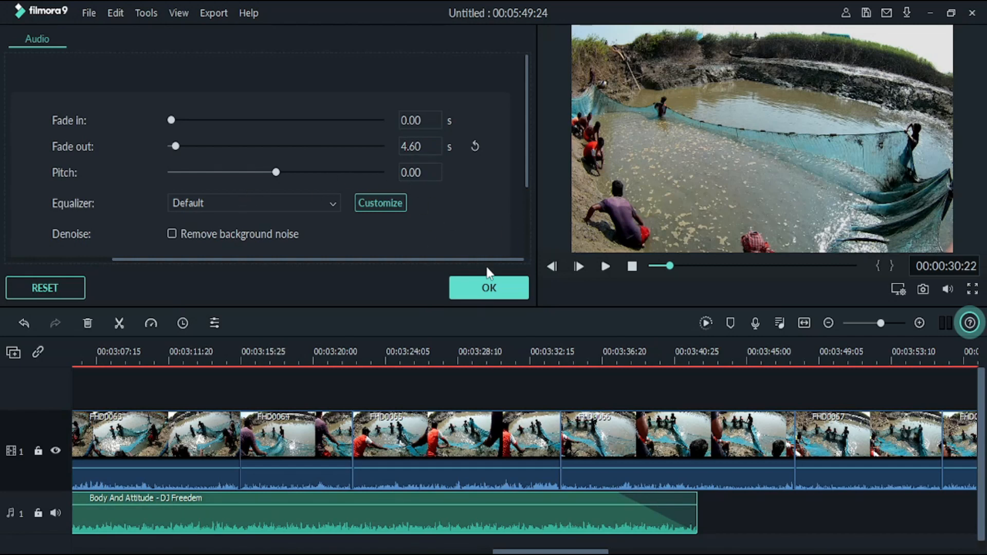
Step: Enable background noise removal at Mid strength in the audio settings of video clip FHD0065
double_click(447, 437)
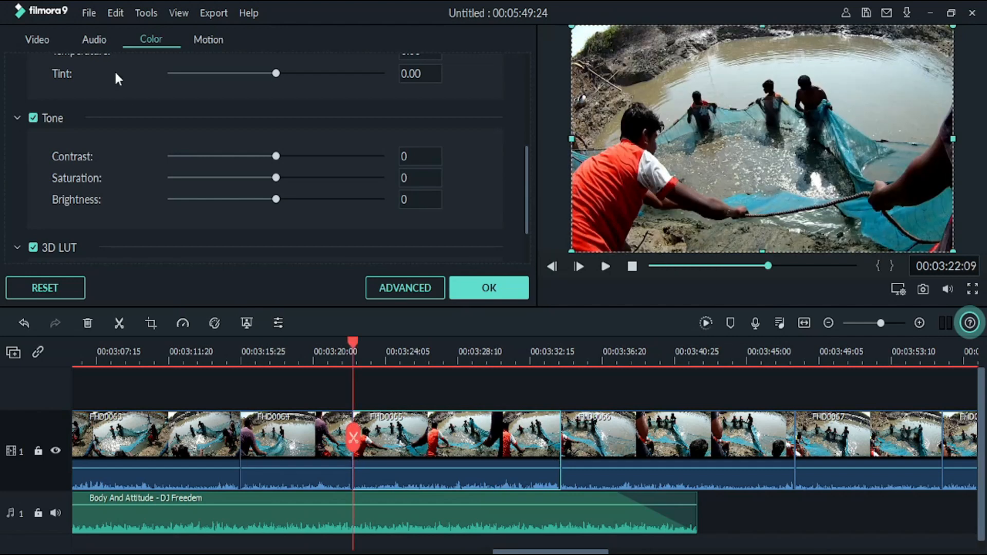
click(99, 37)
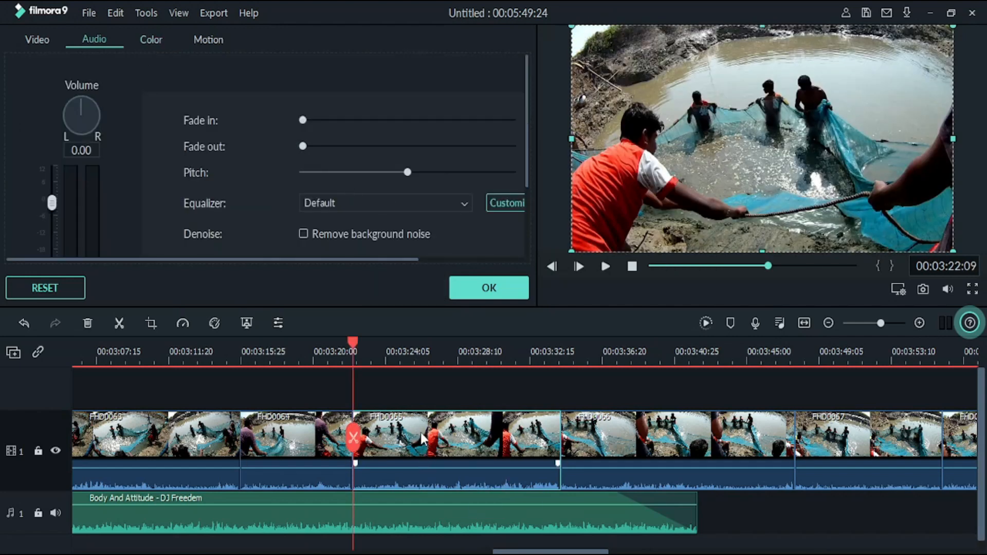
scroll(371, 251, down, 2)
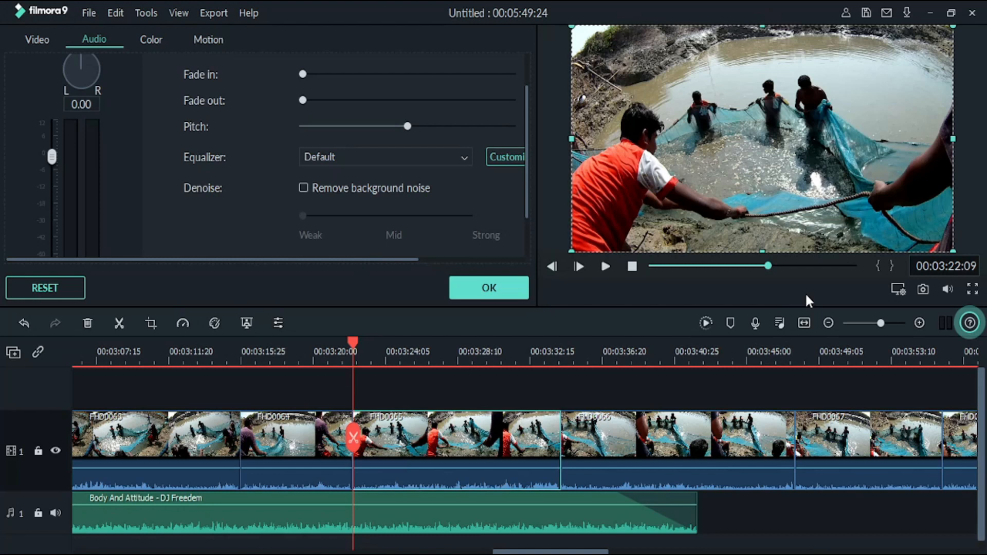
click(304, 189)
drag(309, 212, 343, 214)
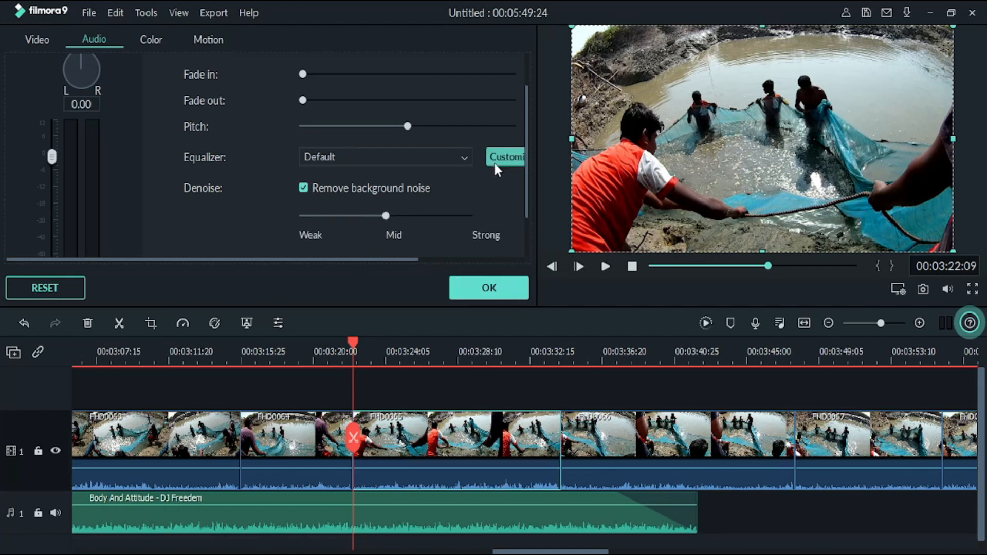
scroll(473, 262, down, 2)
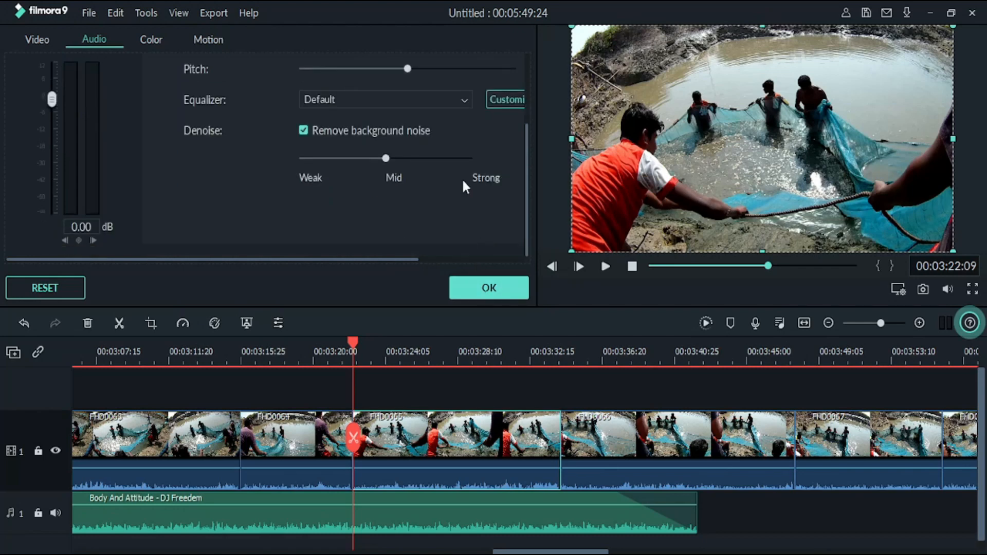
click(481, 288)
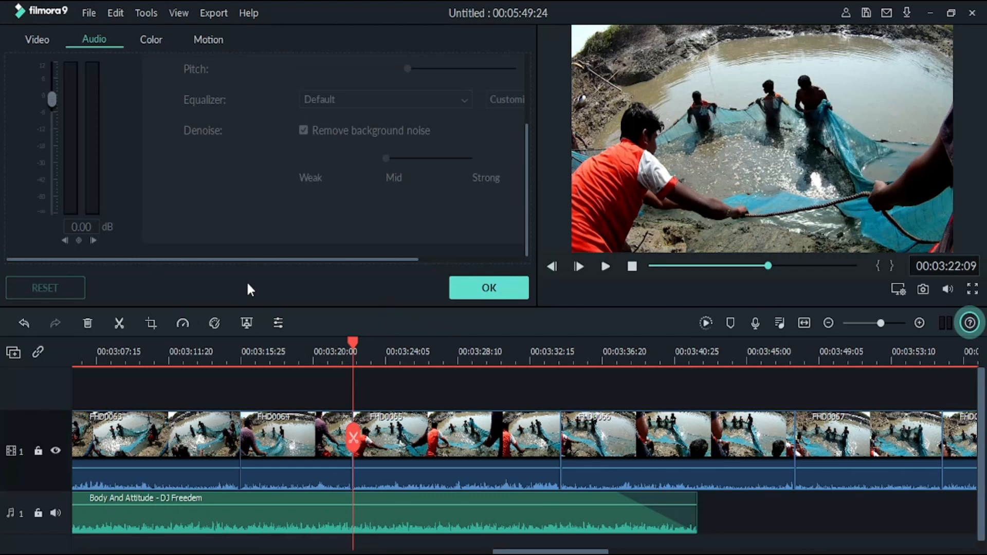
Step: View the clip's video settings, such as Transform and Stabilization, and return to the media library
click(35, 35)
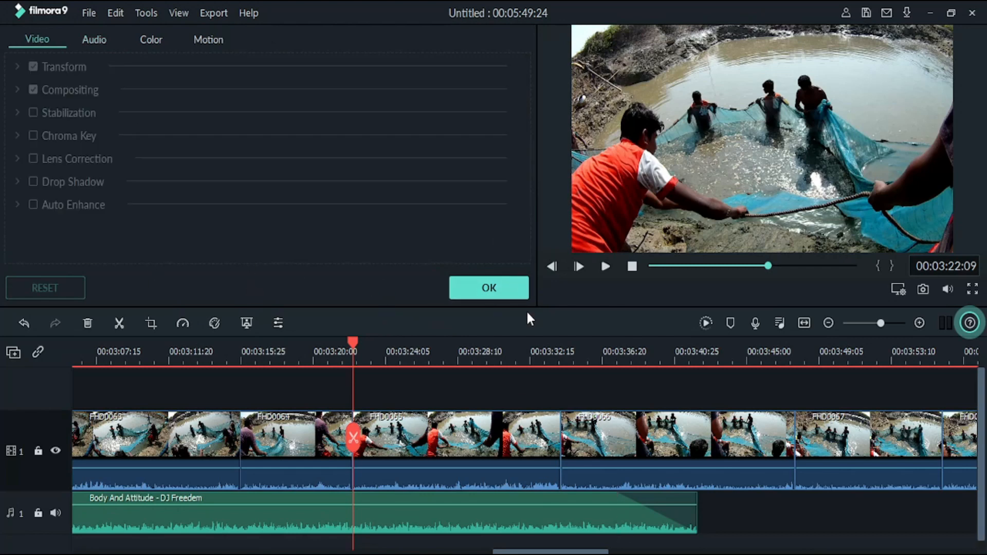
click(489, 286)
click(458, 236)
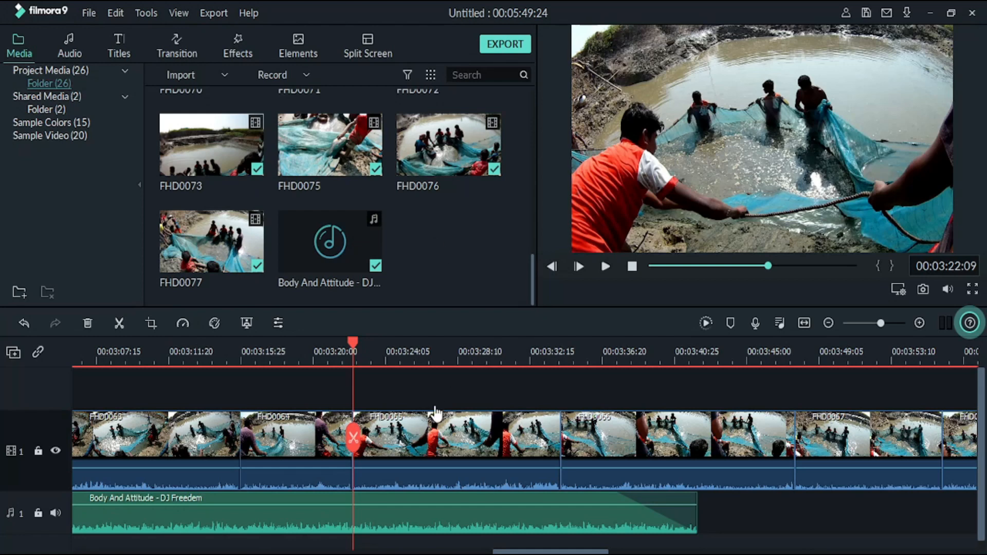
Step: Apply a Pan & Zoom effect to clip FHD0065 with an end frame of about 869 x 489, and play it back
click(438, 438)
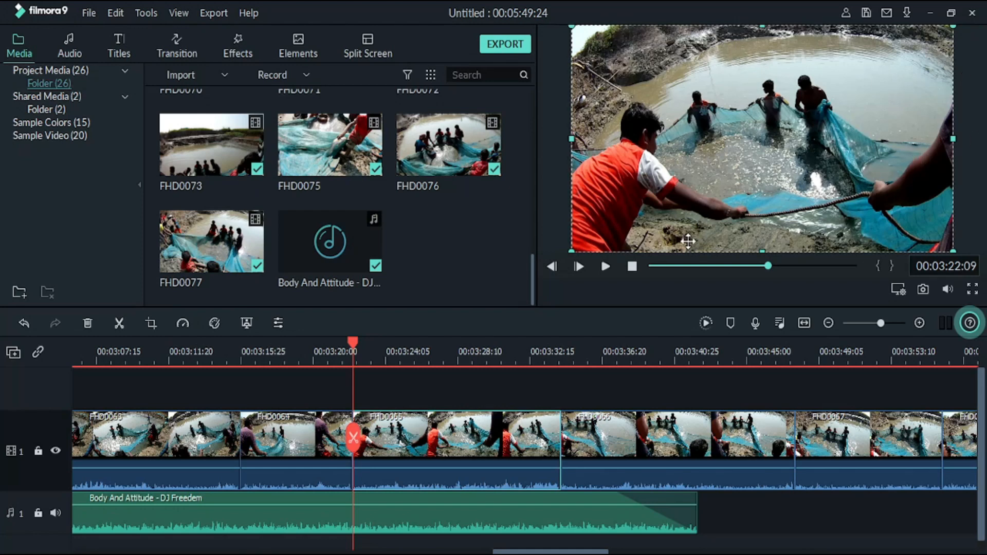
double_click(458, 440)
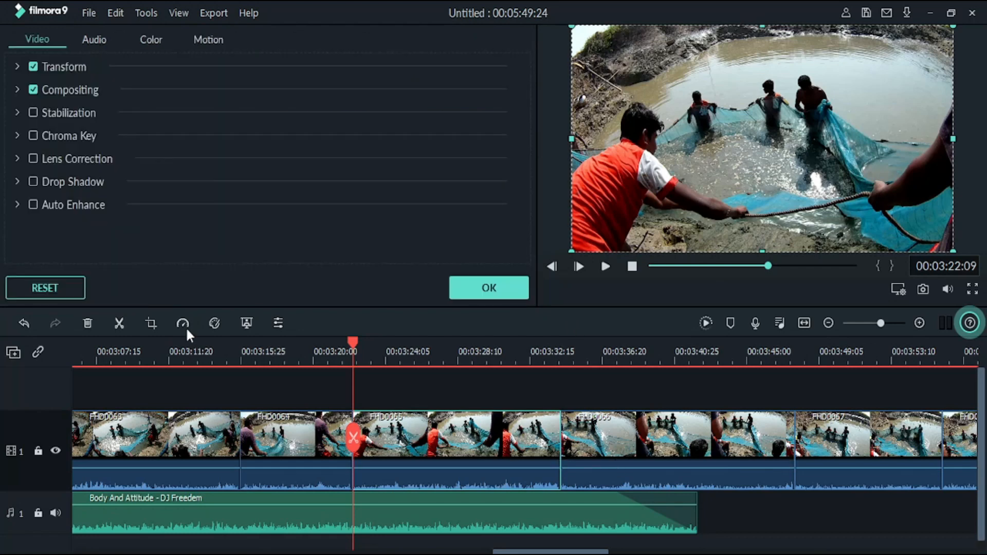
click(150, 323)
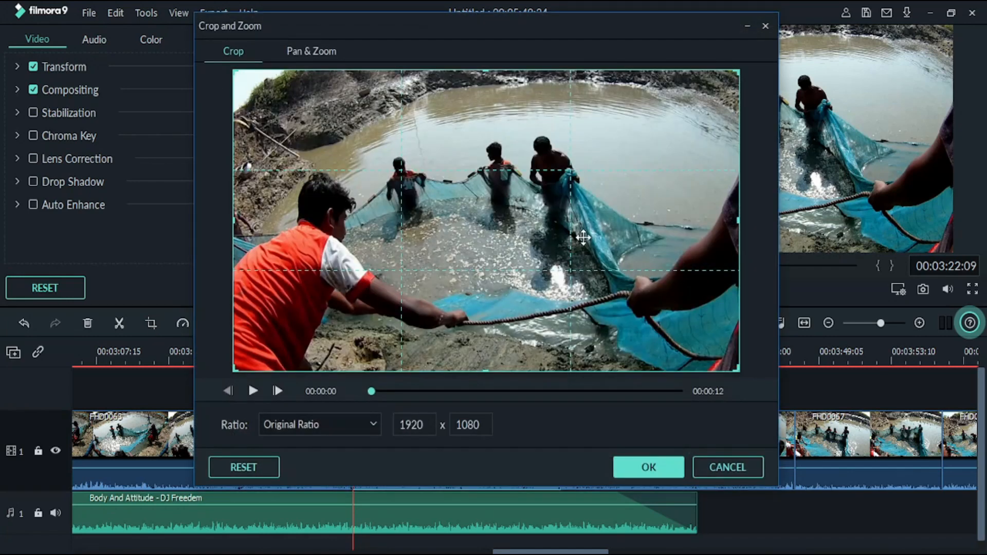
click(309, 50)
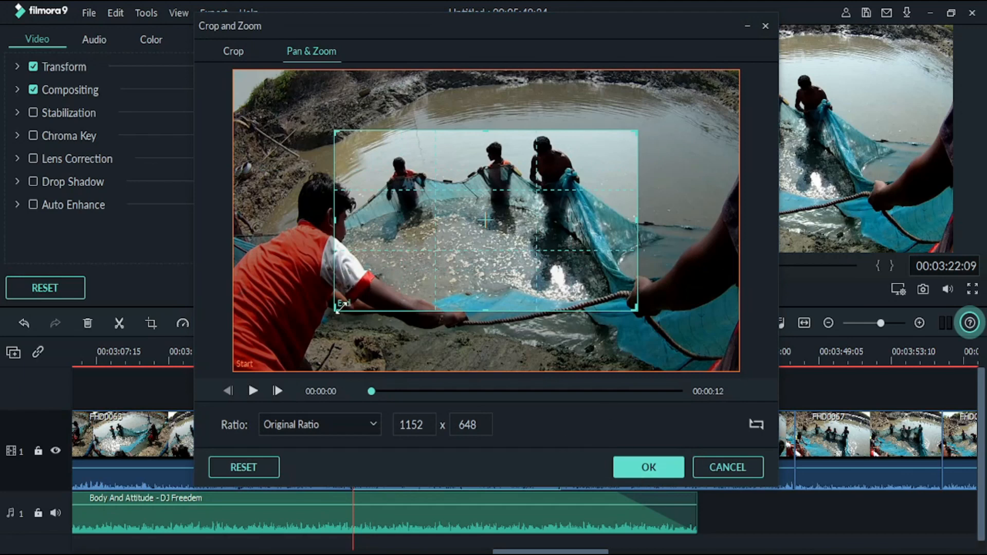
drag(338, 308, 409, 267)
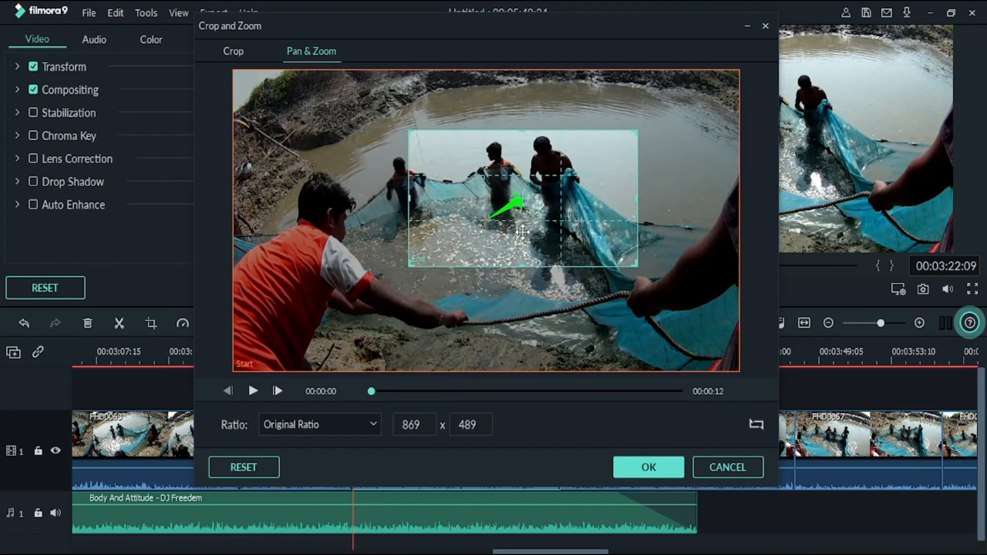
click(651, 475)
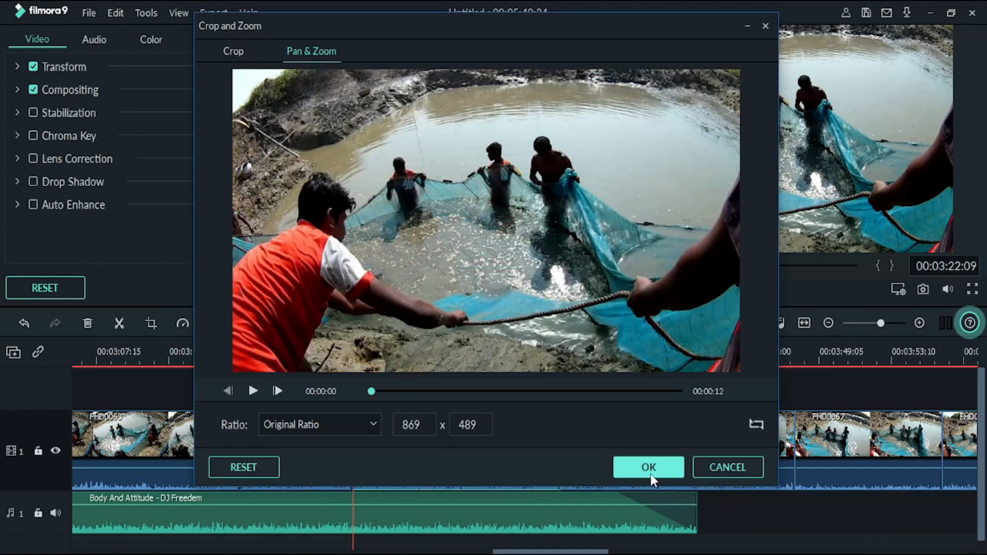
click(486, 292)
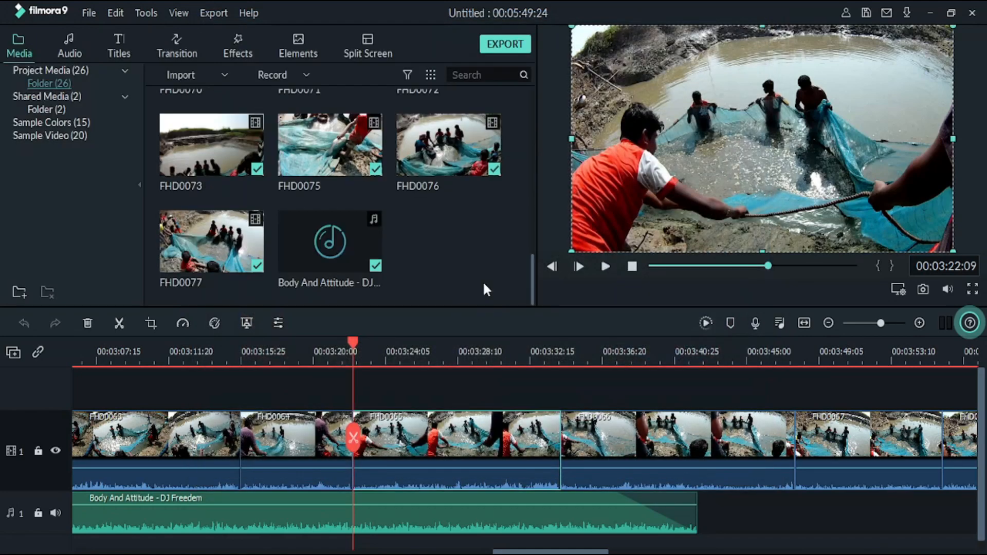
click(606, 266)
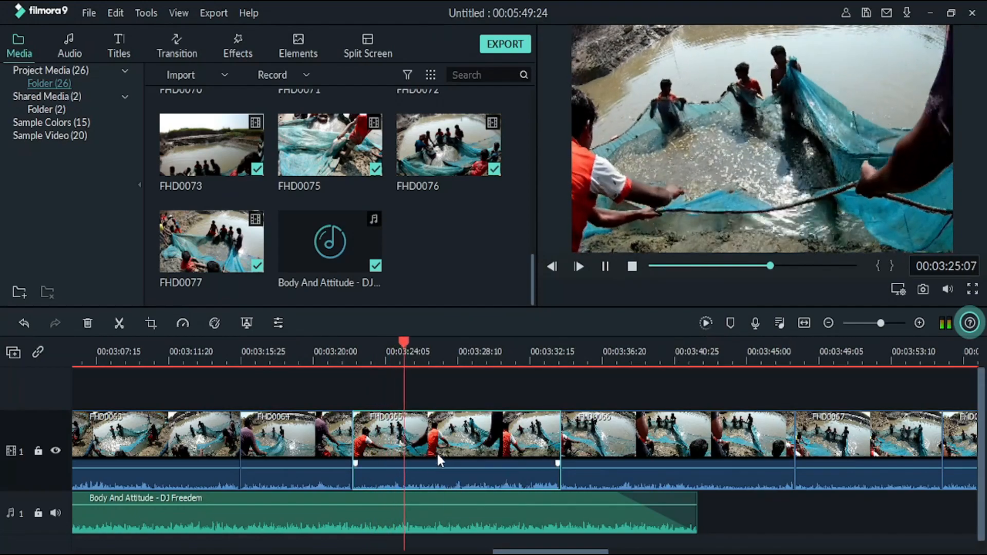
click(605, 266)
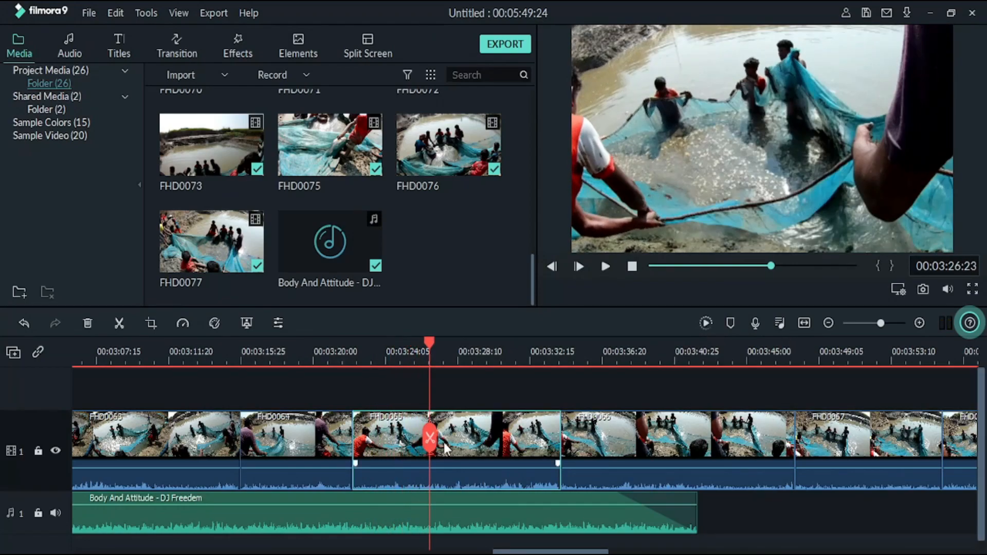
Step: Crop clip FHD0064 with a Custom ratio to about 1324 x 921, framing the three men and the net
click(298, 356)
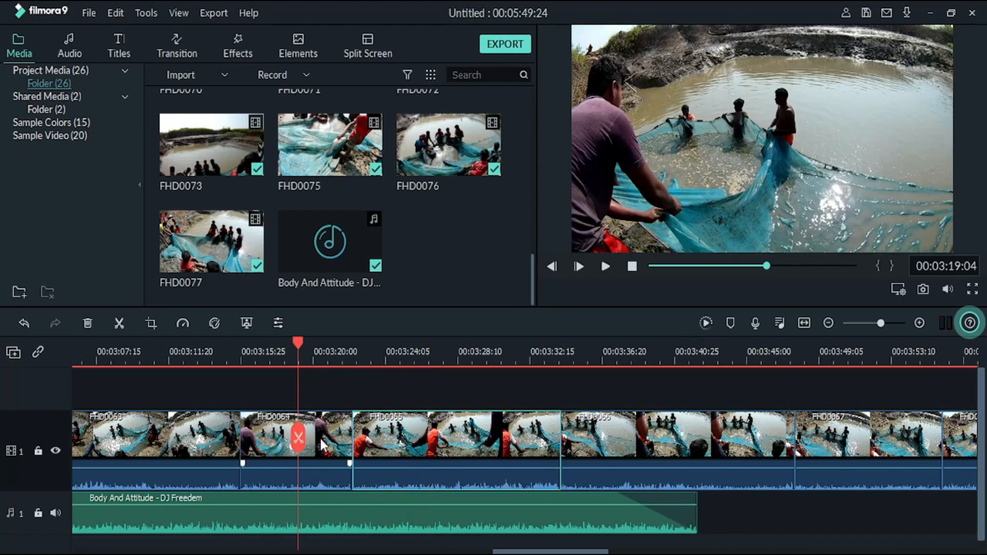
double_click(322, 442)
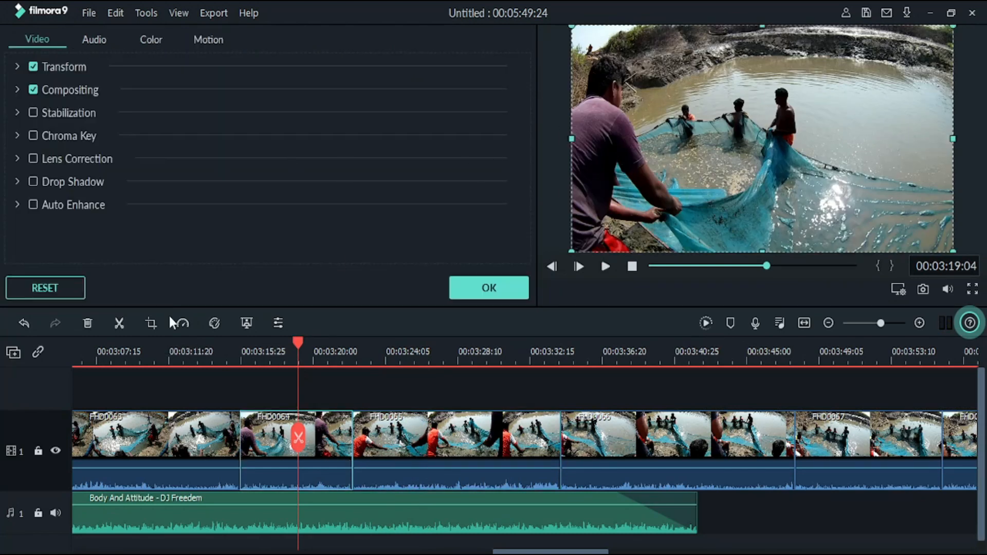
click(152, 319)
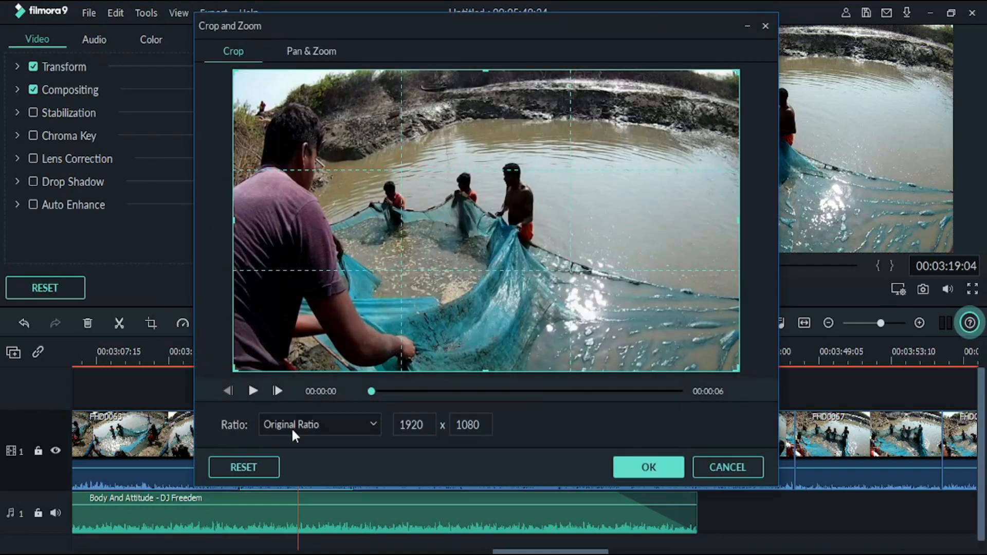
click(292, 427)
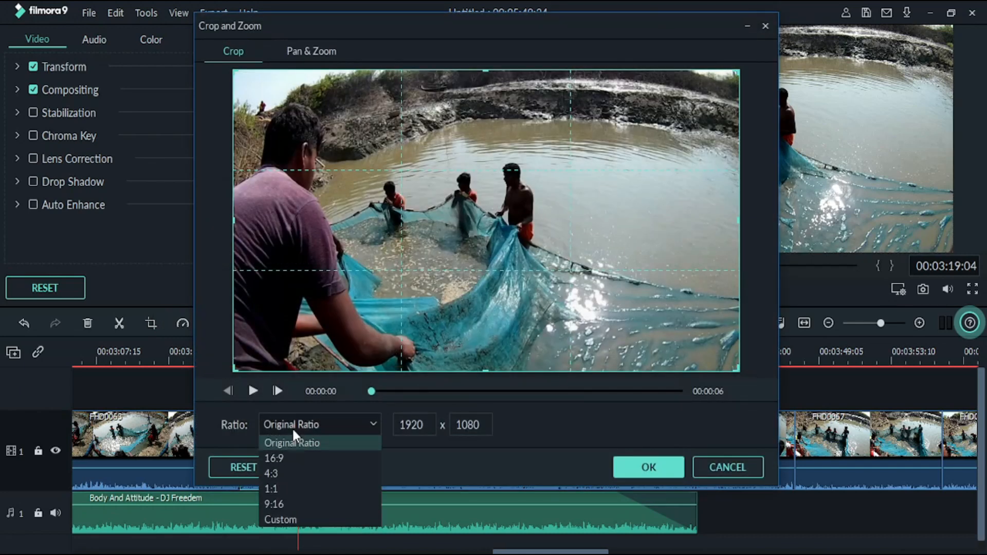
click(302, 516)
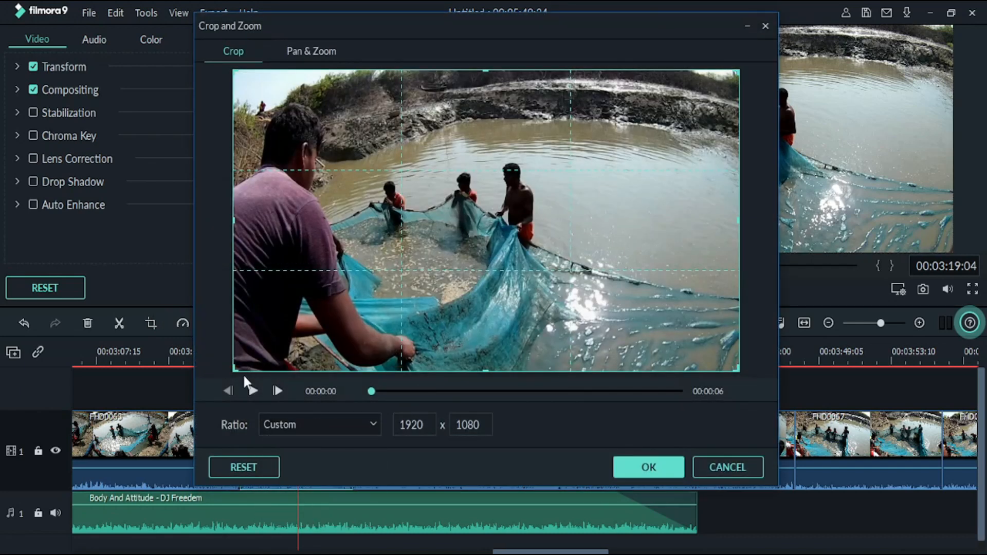
drag(238, 368, 390, 326)
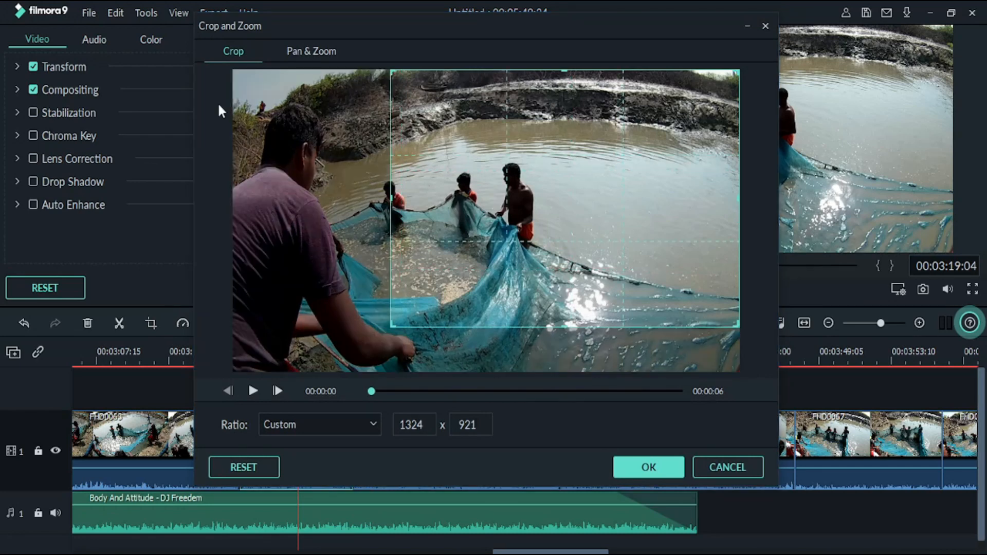
drag(496, 228, 490, 281)
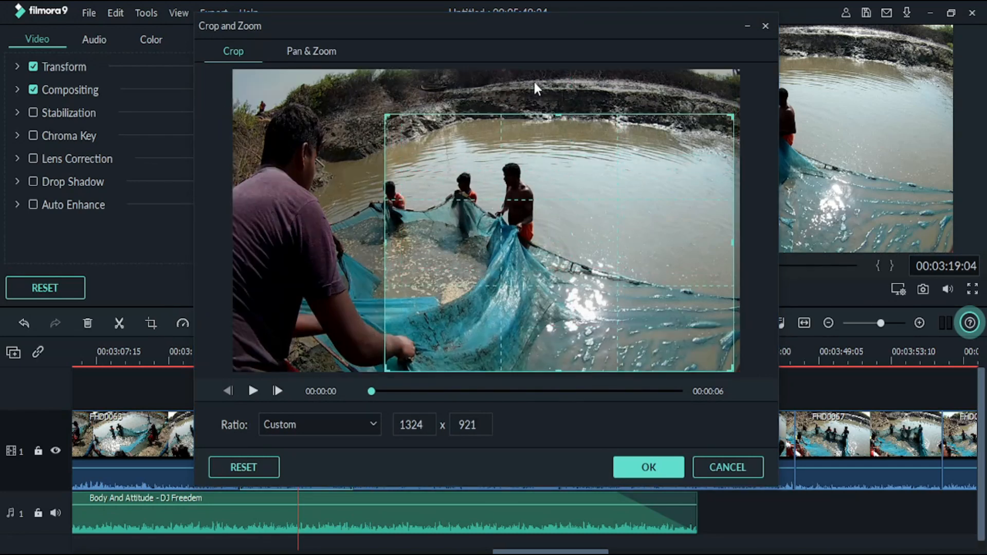
drag(580, 262, 523, 263)
click(648, 468)
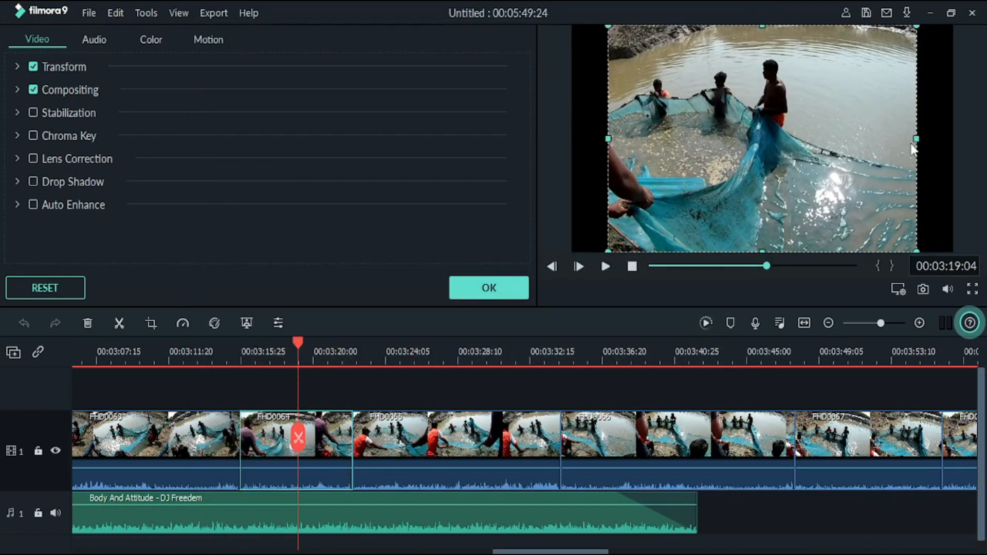
Step: Stretch the cropped clip FHD0064 horizontally on both sides to fill the preview frame's full width
drag(913, 146, 951, 144)
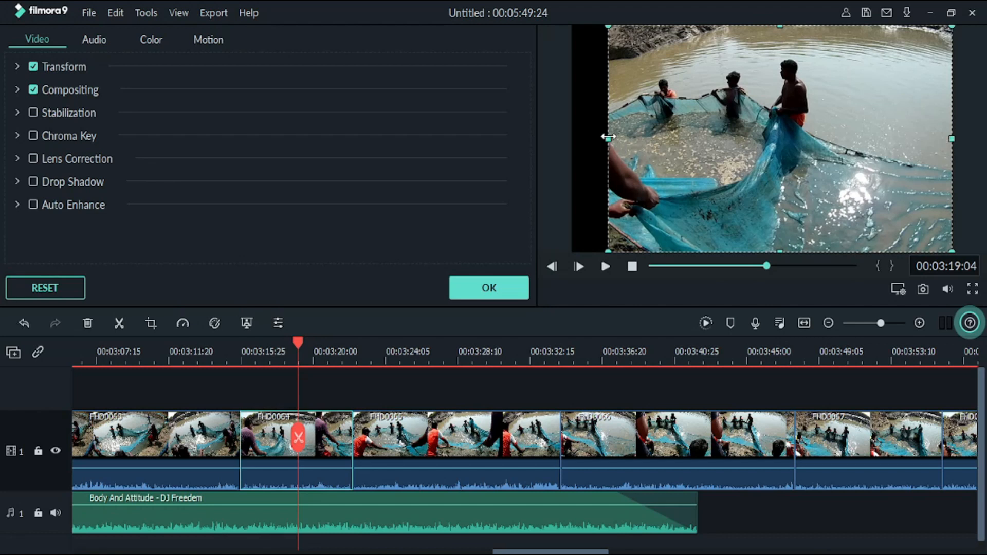
drag(608, 138, 572, 139)
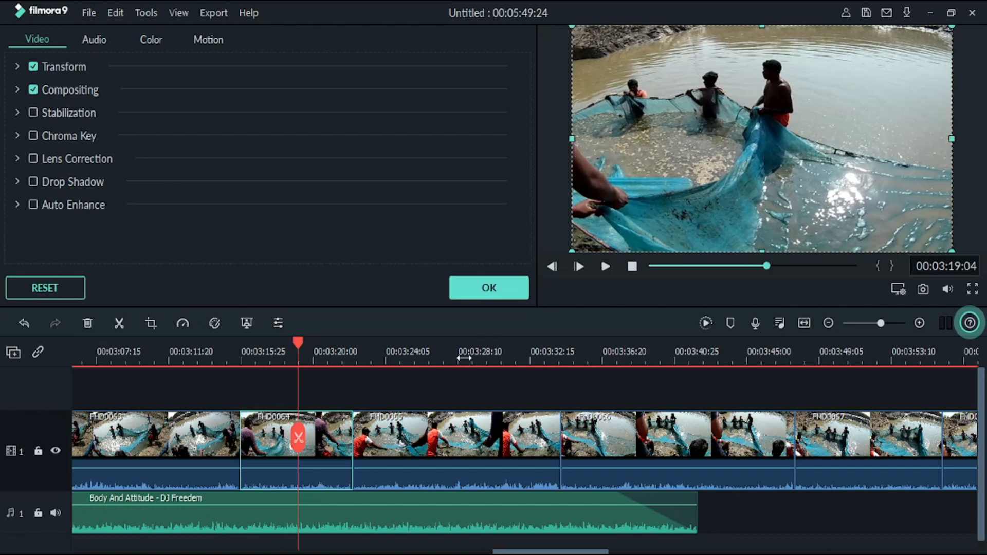
click(468, 280)
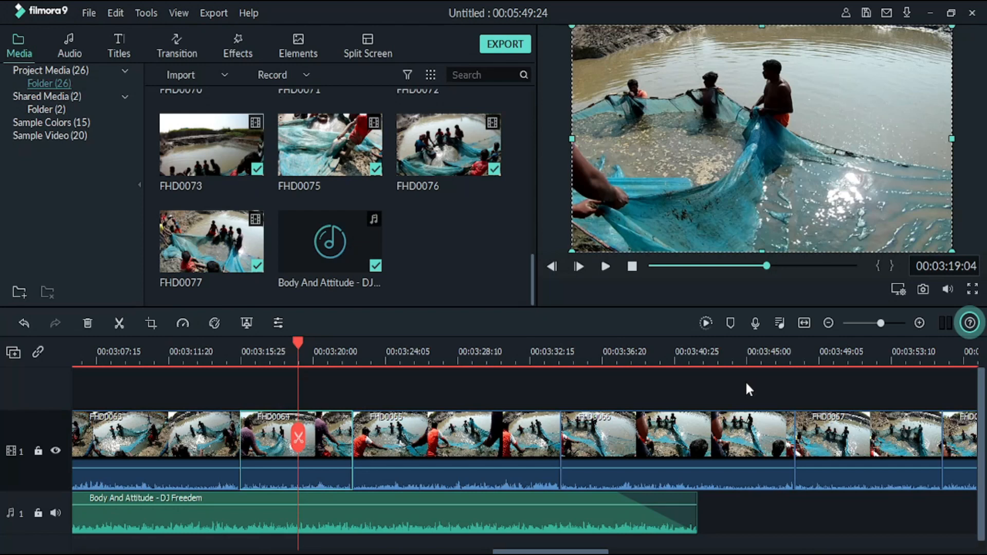
click(548, 216)
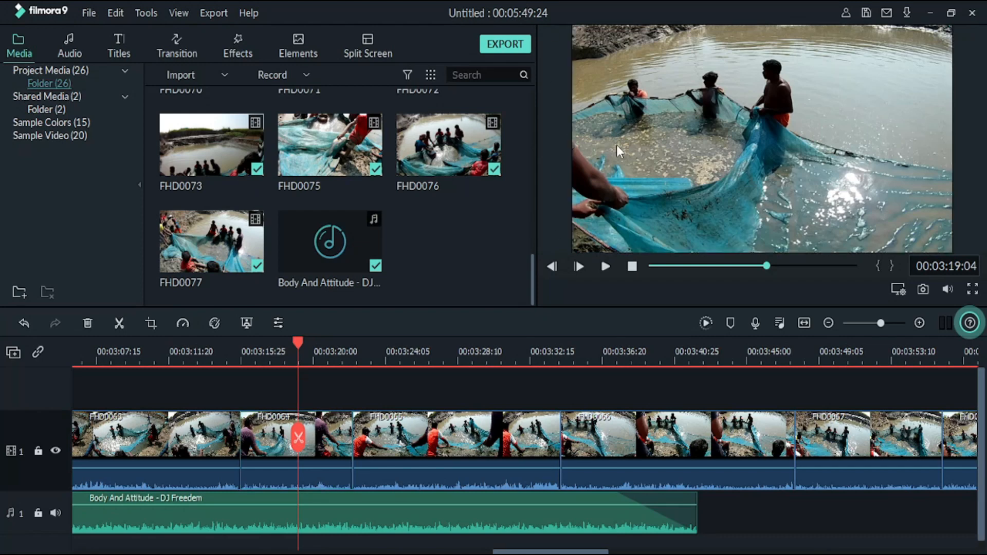
Step: Set up a local MP4 export named 2255 and check the save location without changing it
click(523, 51)
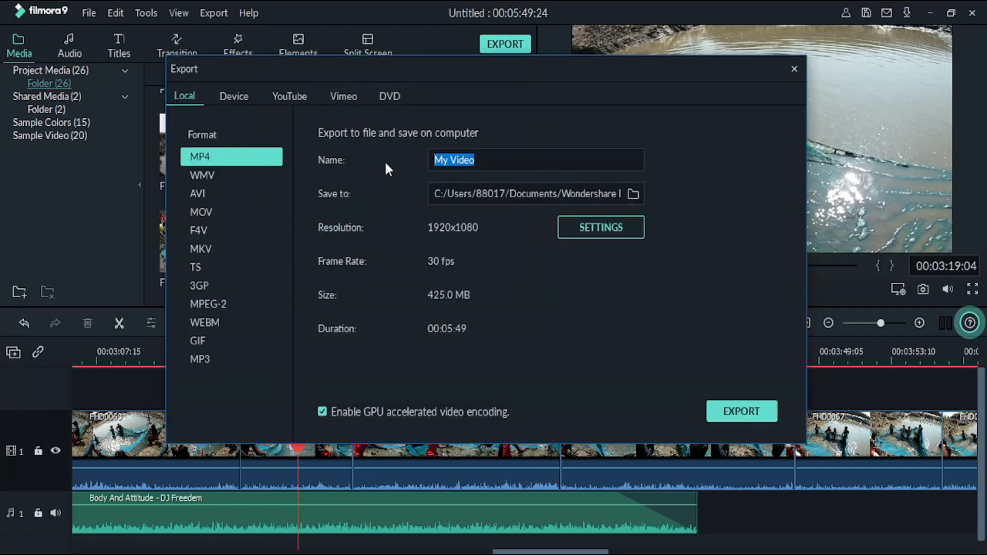
text(2255)
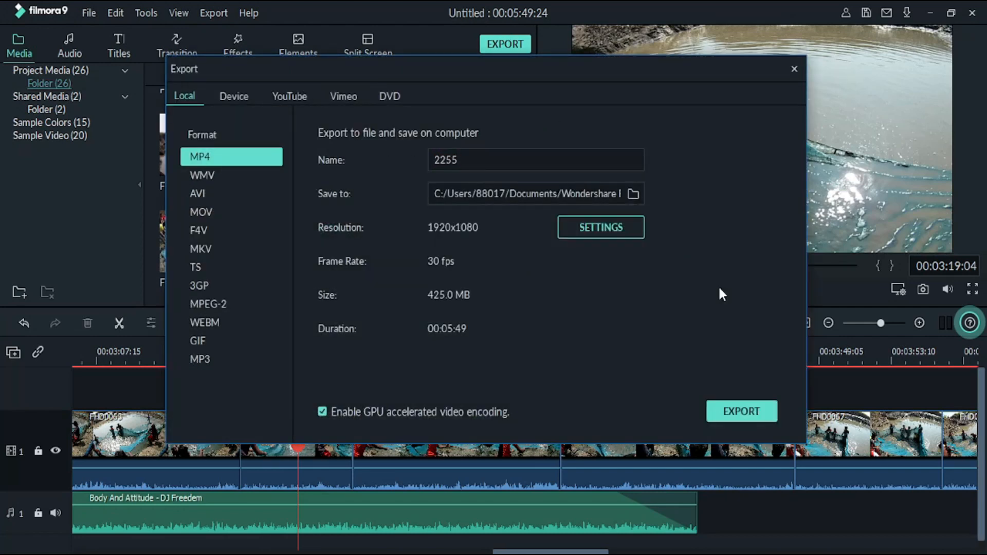
click(633, 194)
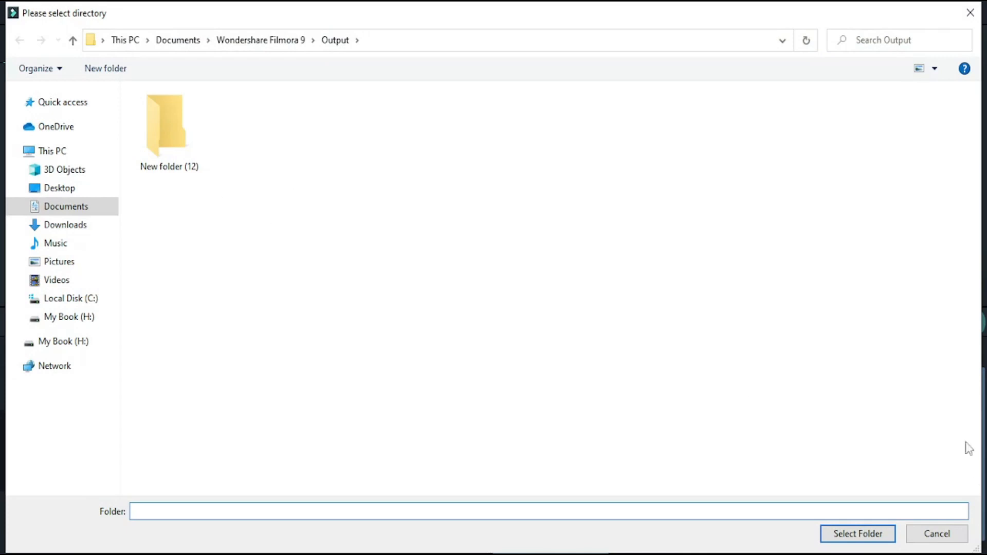
click(947, 534)
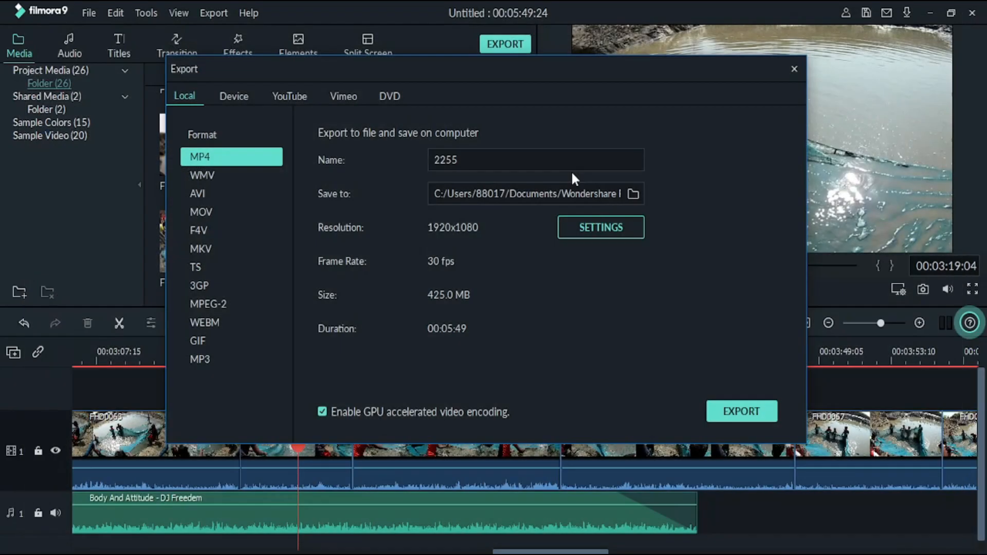
Step: Try 1280x720 resolution and the quality options in the export settings, and cancel the export
click(585, 224)
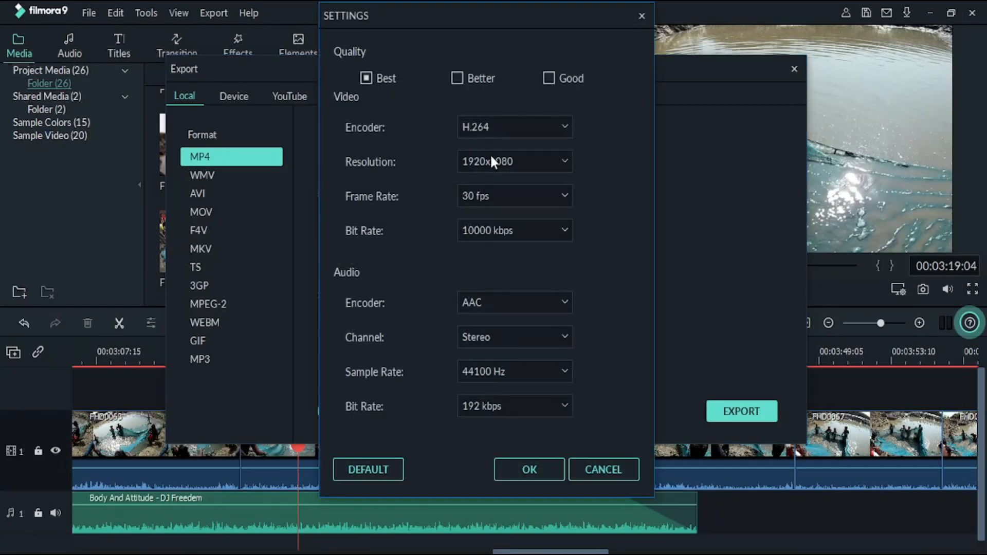
click(495, 160)
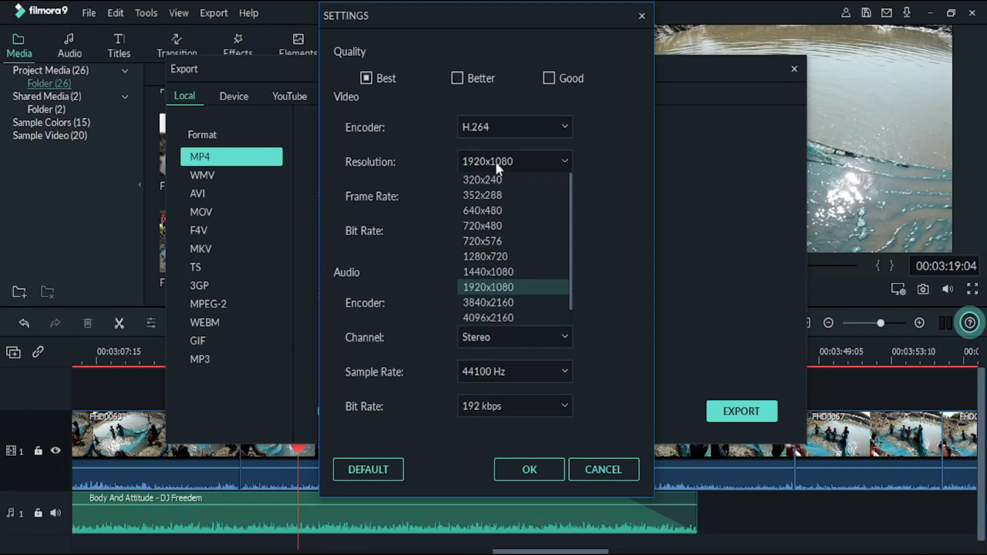
click(510, 251)
click(525, 192)
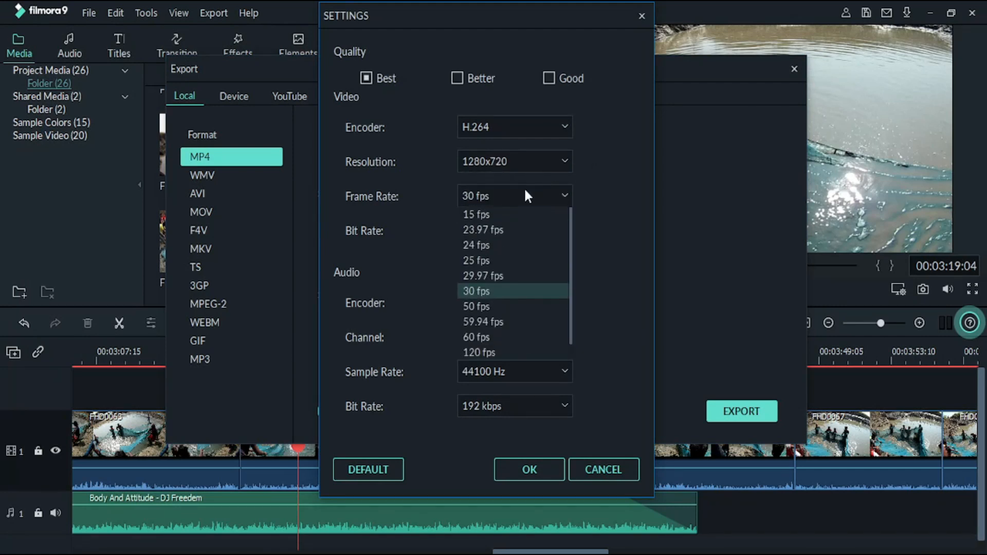
click(616, 230)
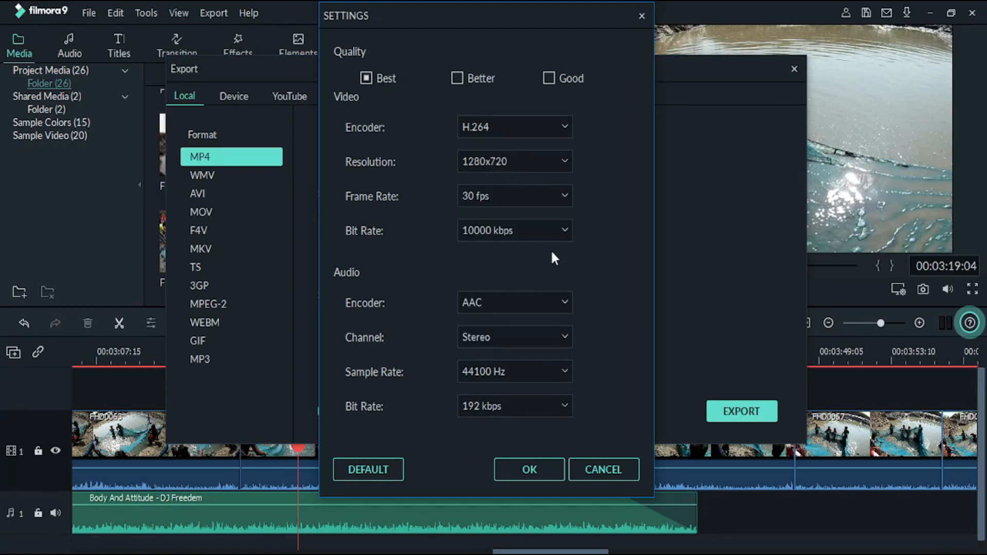
click(504, 230)
click(504, 230)
click(458, 80)
click(369, 79)
click(599, 468)
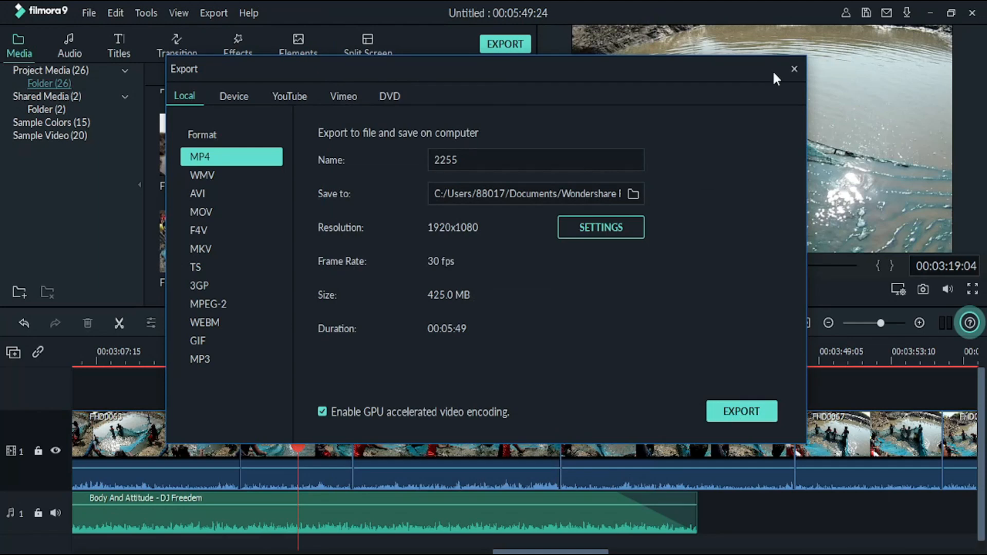
click(795, 68)
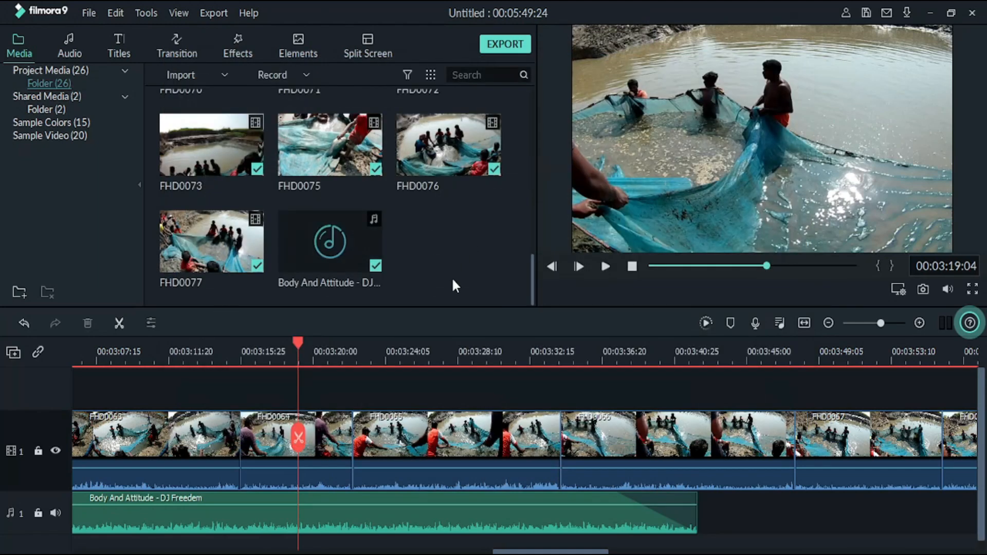